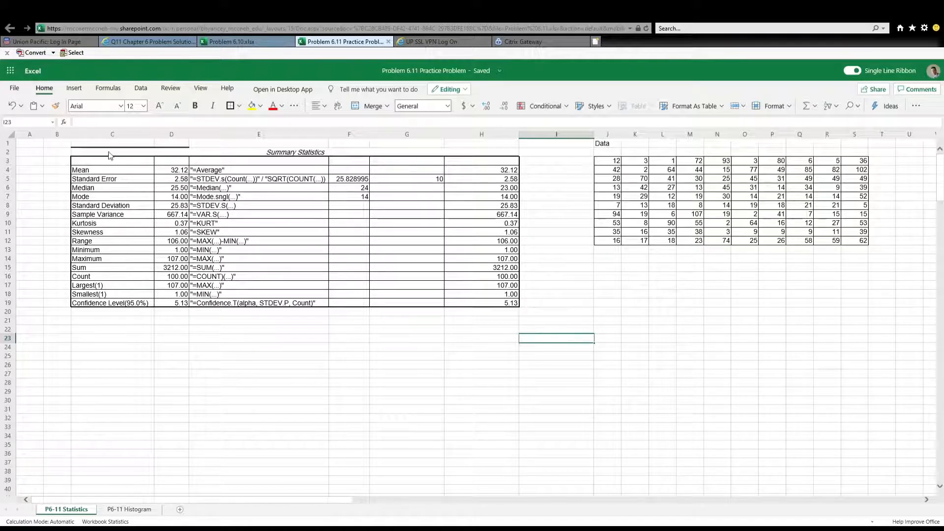
Calculate the mean of the data range J3:S12 in cell G4 with the formula =Average(J3:S12)
{"action": "left_click", "coordinate": [113, 171]}
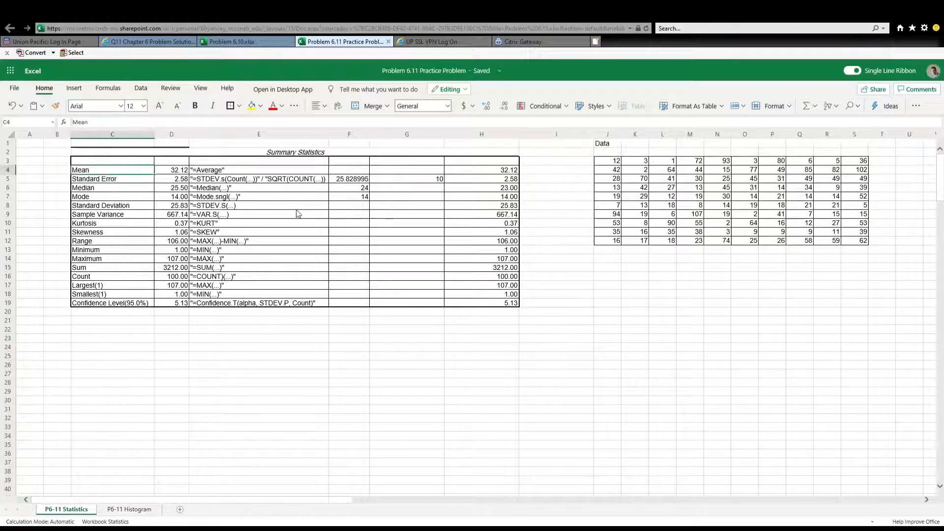
{"action": "key", "text": "Right"}
{"action": "key", "text": "Right"}
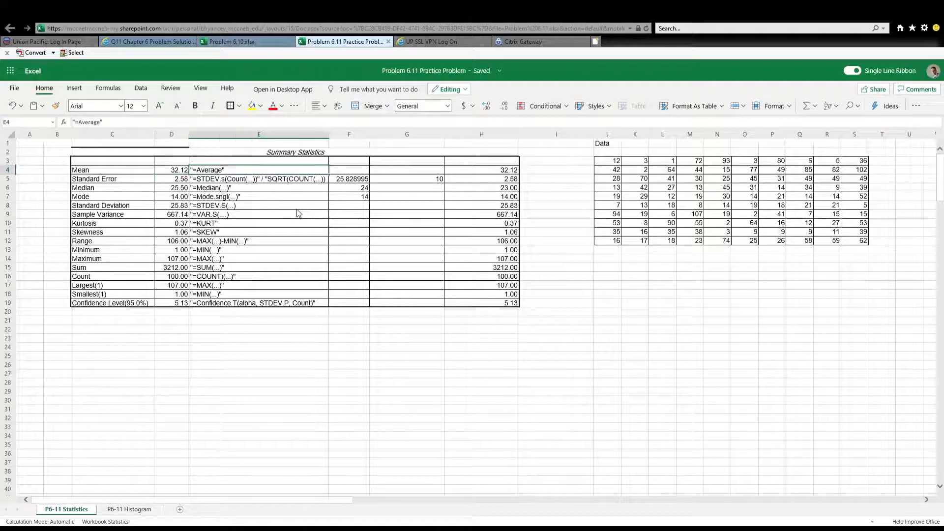
{"action": "key", "text": "Left"}
{"action": "key", "text": "Left"}
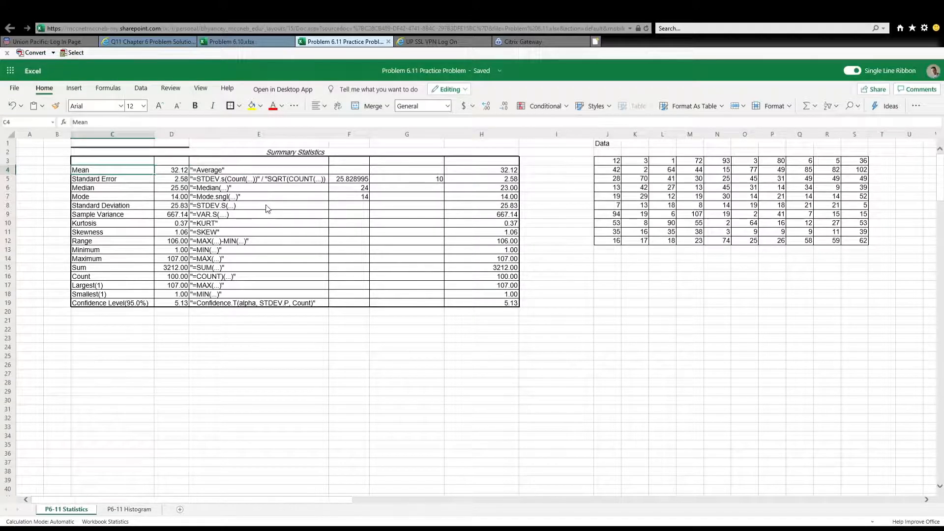
{"action": "key", "text": "Right"}
{"action": "key", "text": "Right"}
{"action": "key", "text": "Right"}
{"action": "key", "text": "Right"}
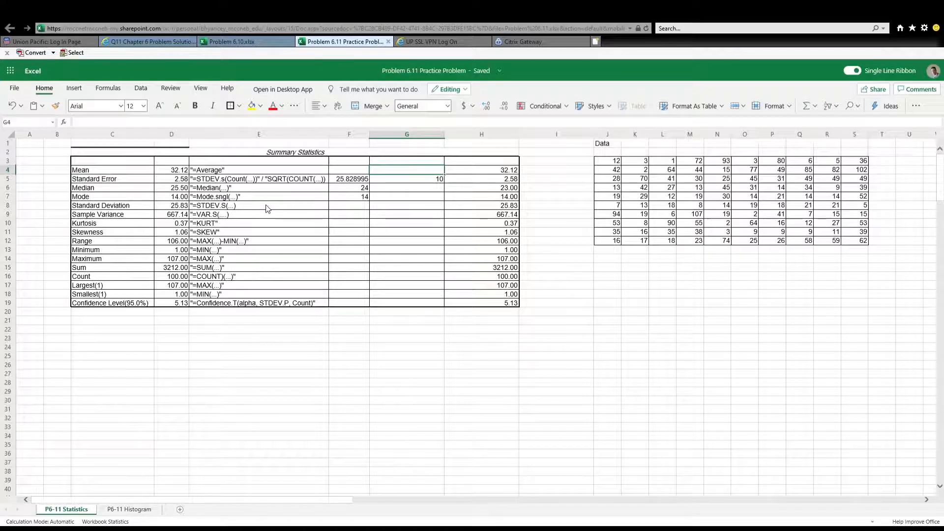
{"action": "type", "text": "=A"}
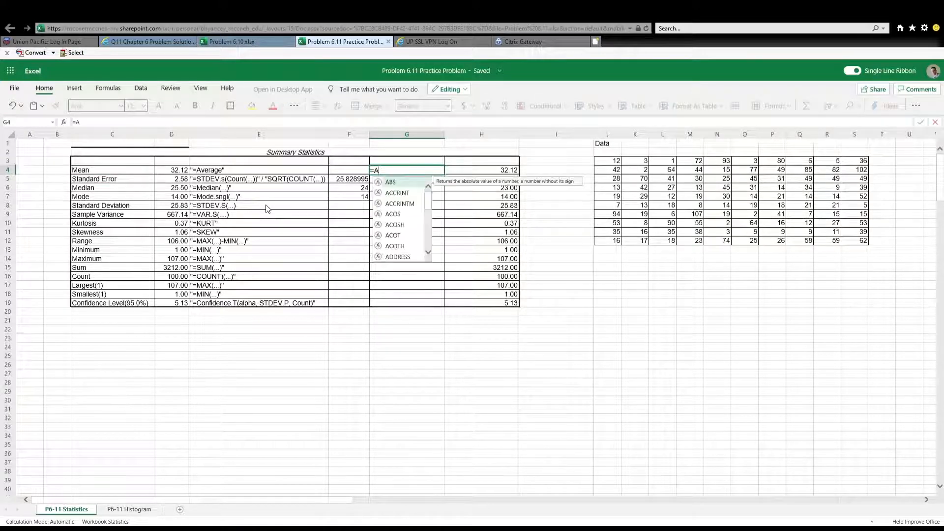
{"action": "type", "text": "verage("}
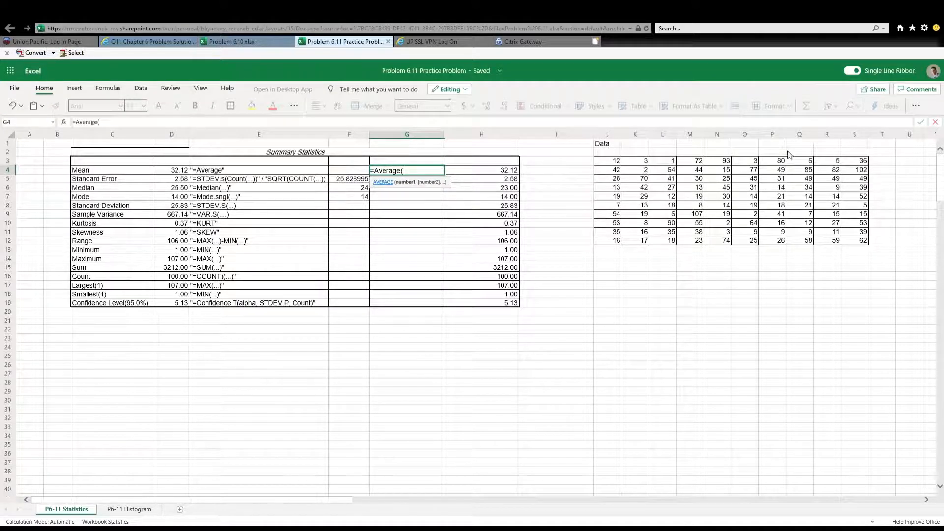
{"action": "left_click", "coordinate": [612, 165]}
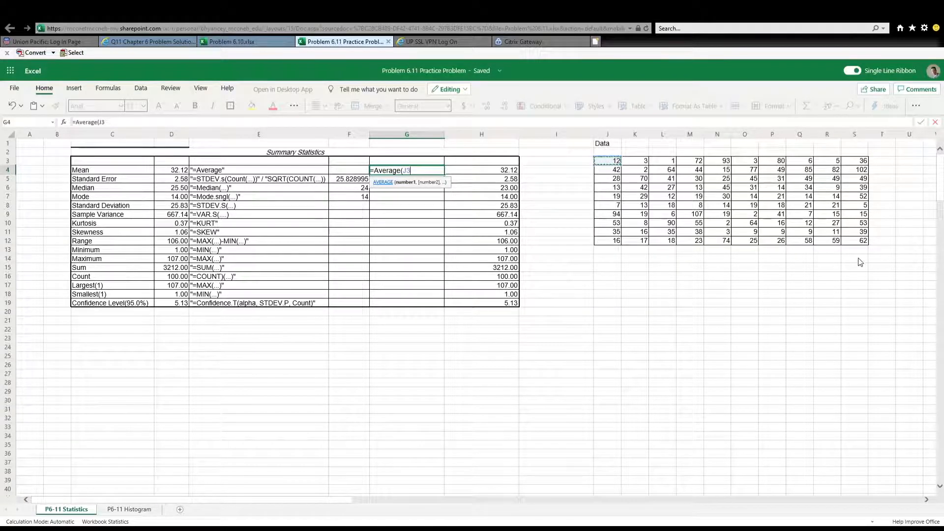
{"action": "left_click", "coordinate": [865, 244], "text": "shift"}
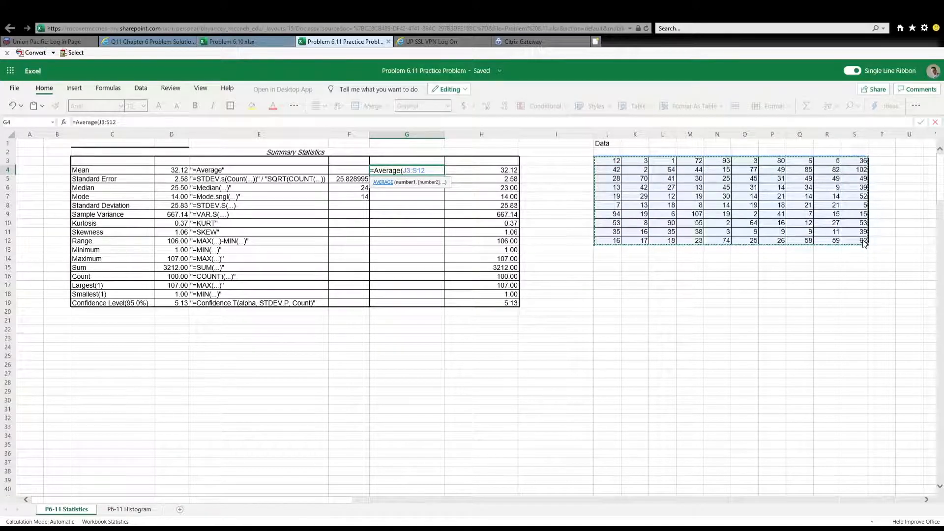
{"action": "type", "text": ")"}
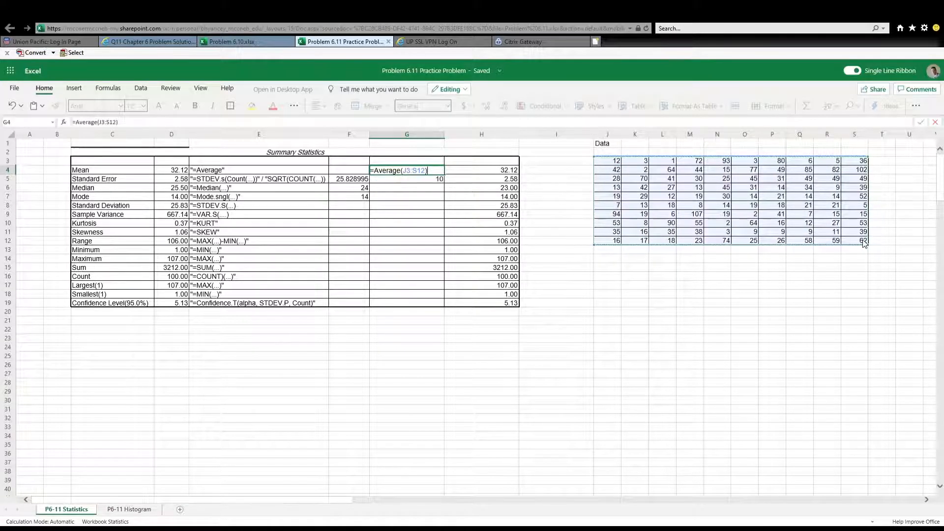
{"action": "key", "text": "Return"}
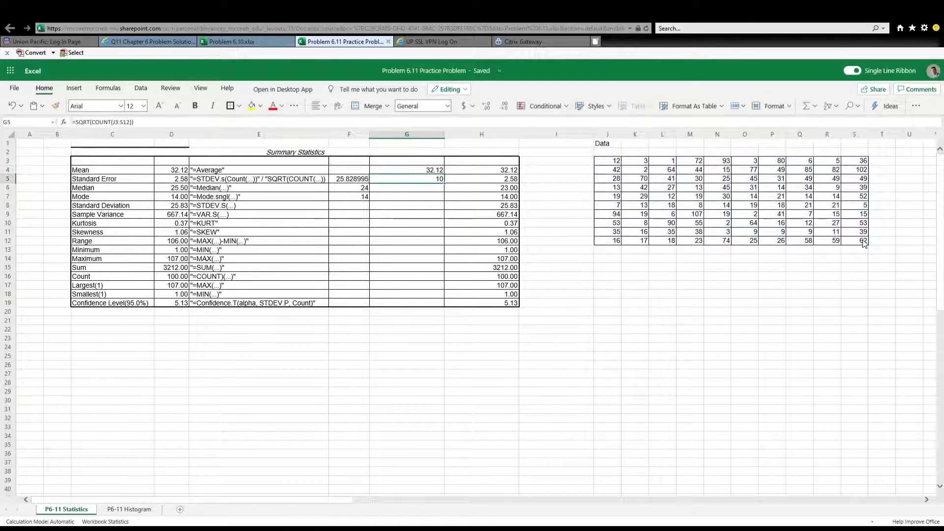
Rebuild the sample standard deviation formula in F5 of the Standard Error row as =STDEV.S(J3:S12)
{"action": "left_click", "coordinate": [479, 182]}
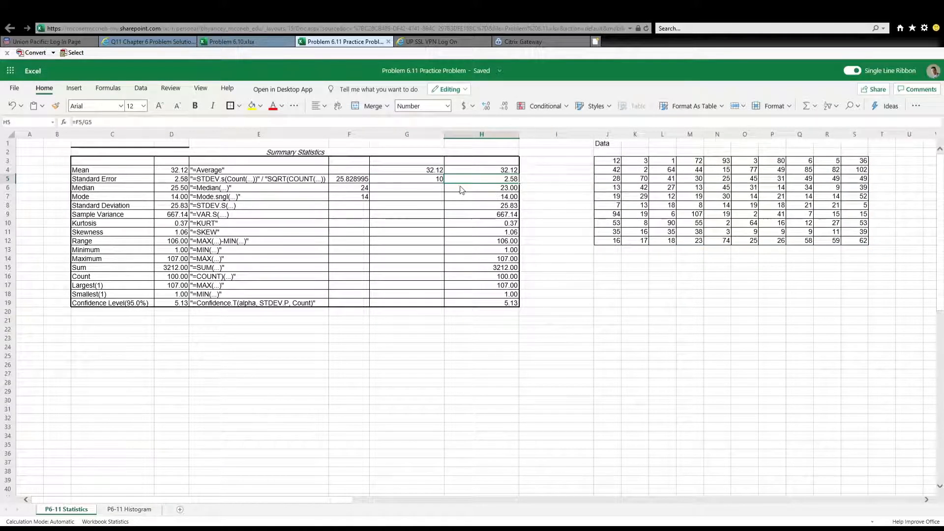
{"action": "left_click", "coordinate": [127, 182]}
{"action": "left_click", "coordinate": [221, 180]}
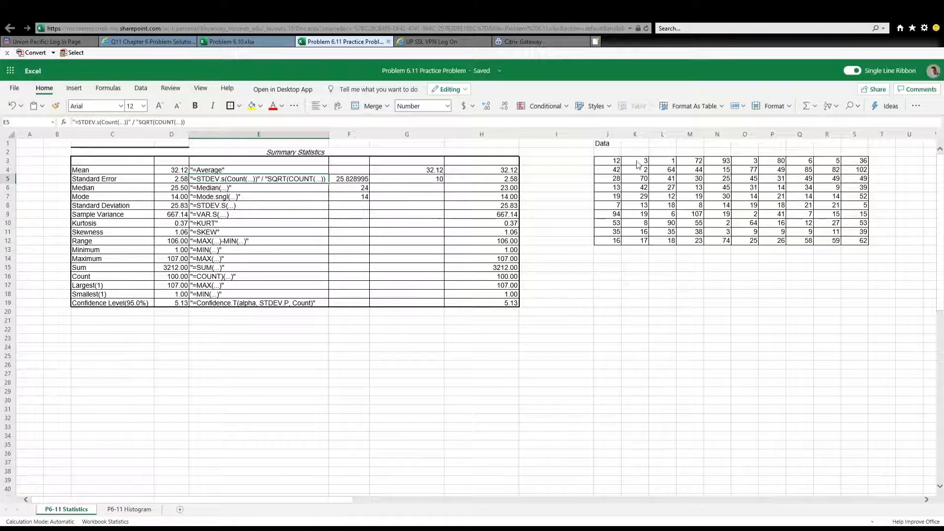
{"action": "left_click", "coordinate": [352, 181]}
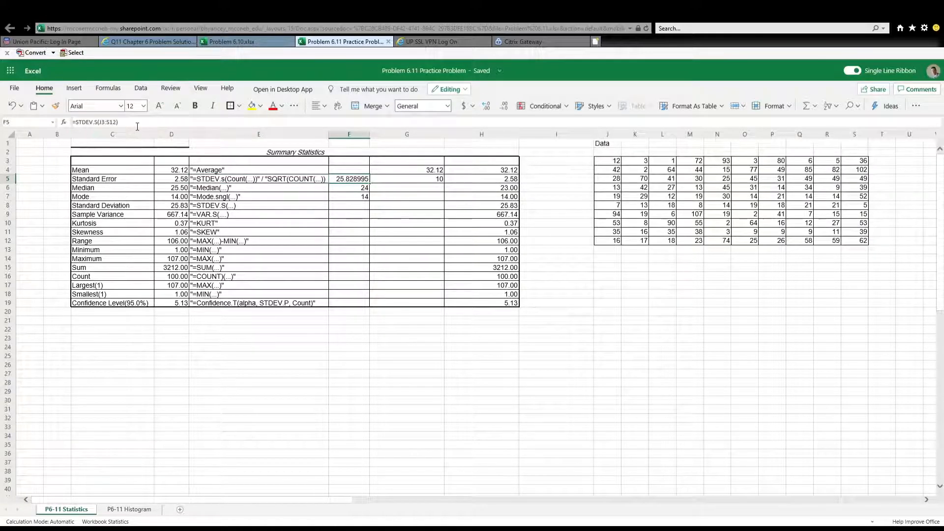
{"action": "left_click_drag", "start_coordinate": [144, 124], "coordinate": [81, 121]}
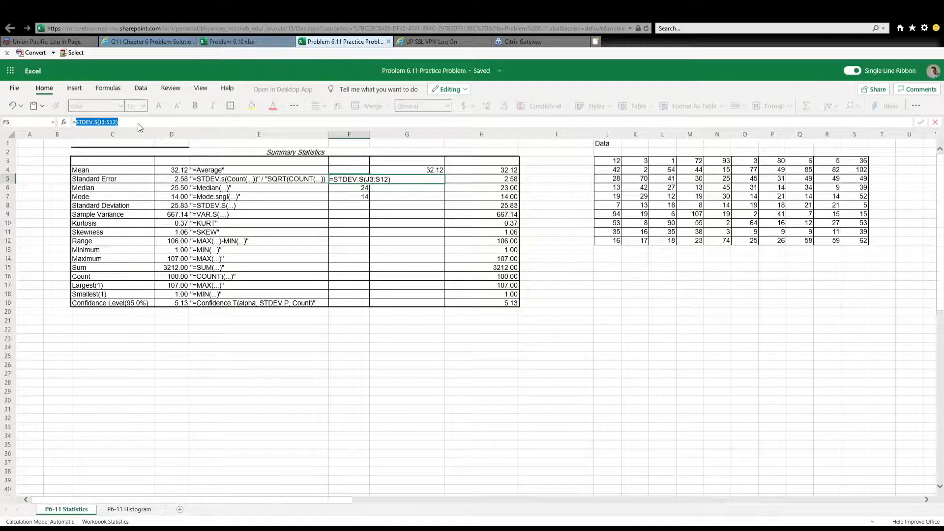
{"action": "key", "text": "BackSpace"}
{"action": "type", "text": "S"}
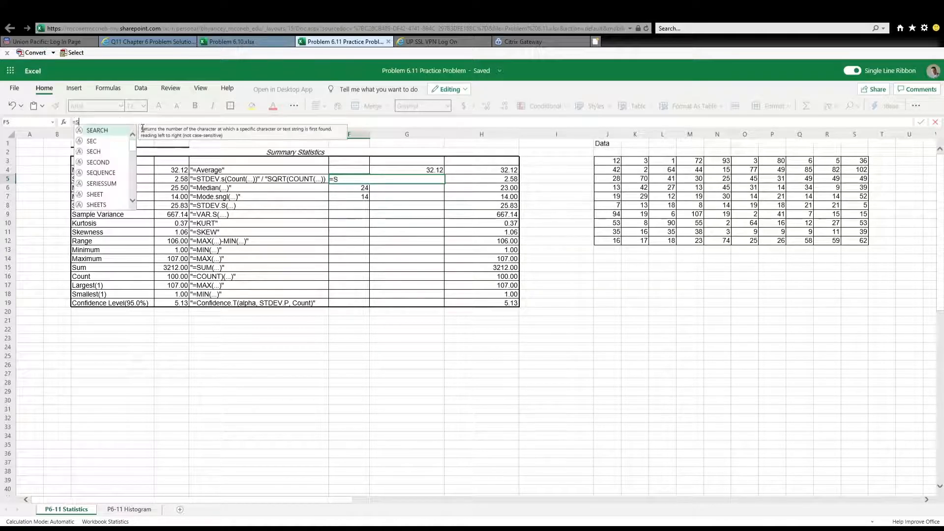
{"action": "type", "text": "TDEV"}
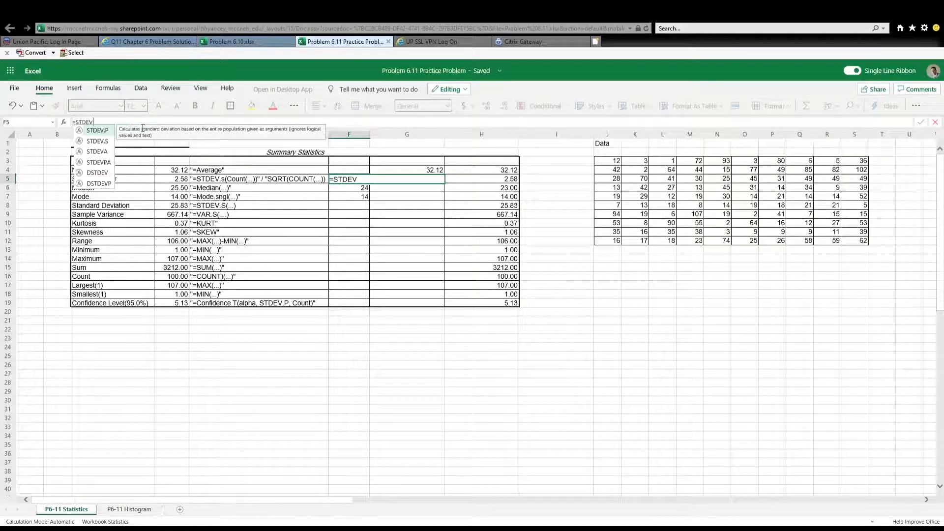
{"action": "type", "text": ".S"}
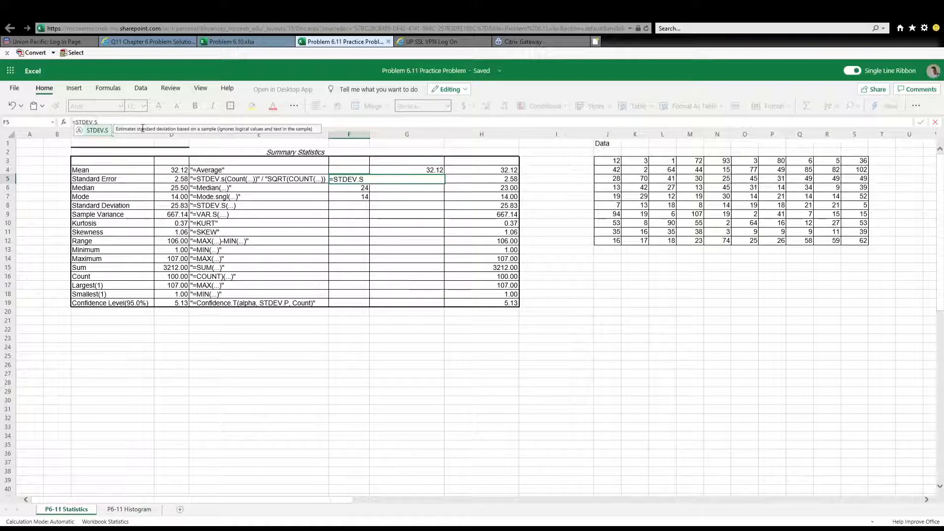
{"action": "type", "text": "("}
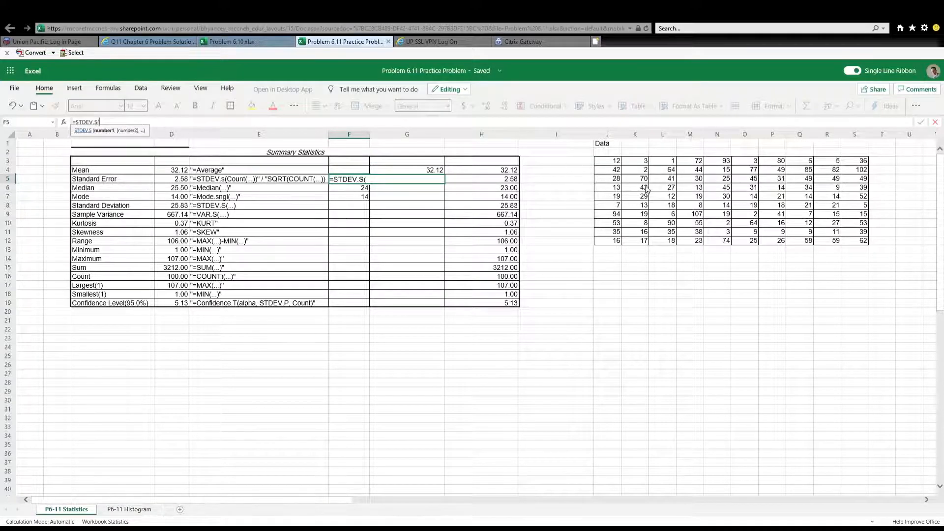
{"action": "left_click", "coordinate": [616, 162]}
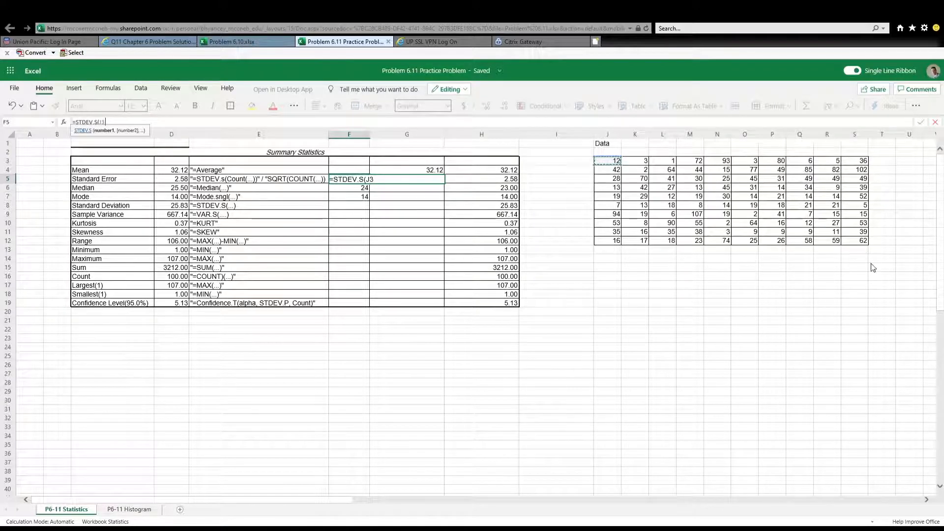
{"action": "left_click", "coordinate": [864, 243], "text": "shift"}
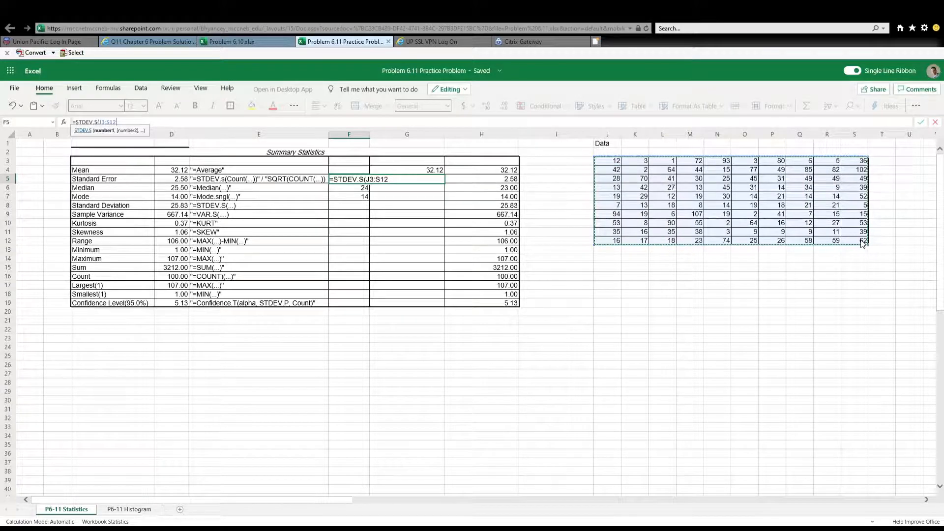
{"action": "type", "text": ")"}
{"action": "key", "text": "Return"}
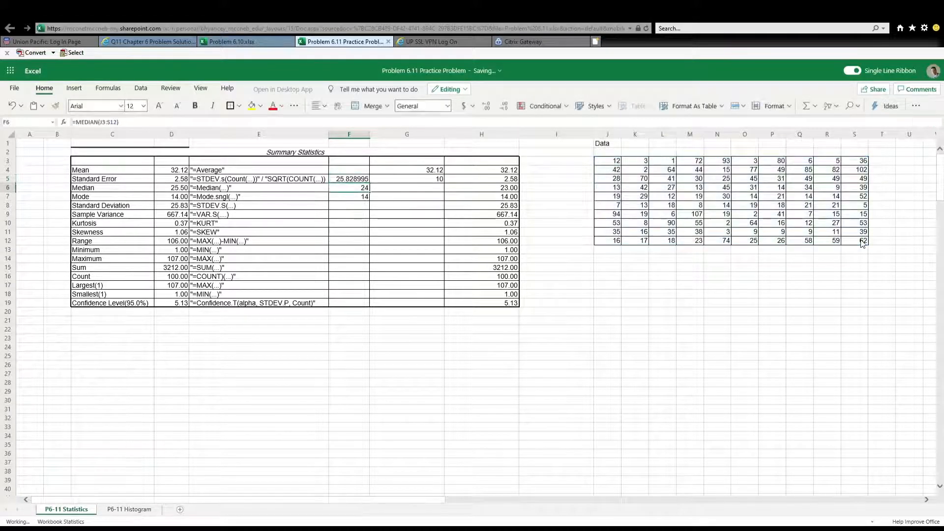
{"action": "key", "text": "Up"}
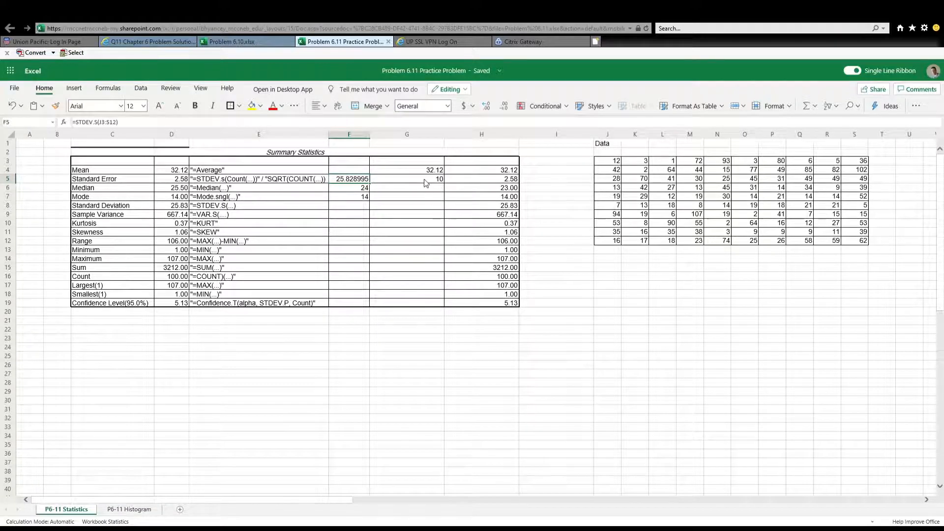
Re-enter the square root of the data count in G5 of the Standard Error row as =SQRT(COUNT(J3:S12))
{"action": "left_click", "coordinate": [263, 181]}
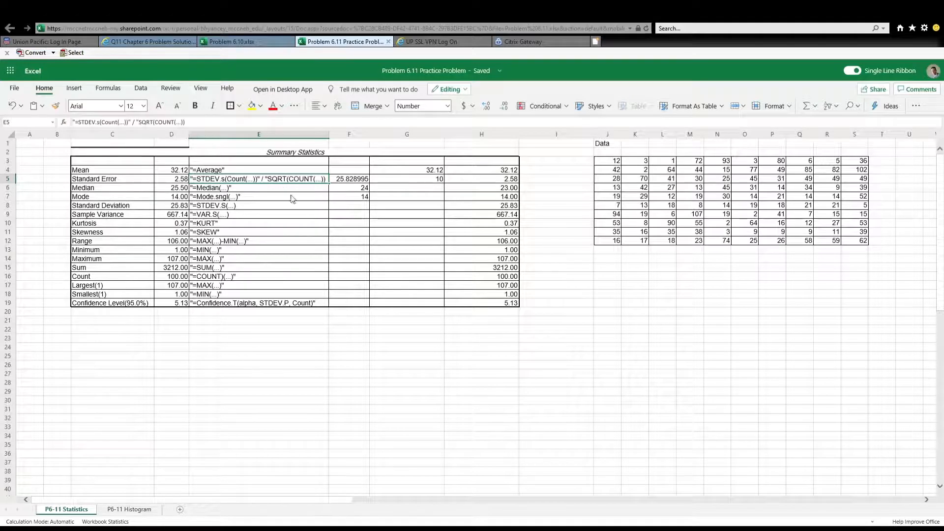
{"action": "key", "text": "Right"}
{"action": "key", "text": "Right"}
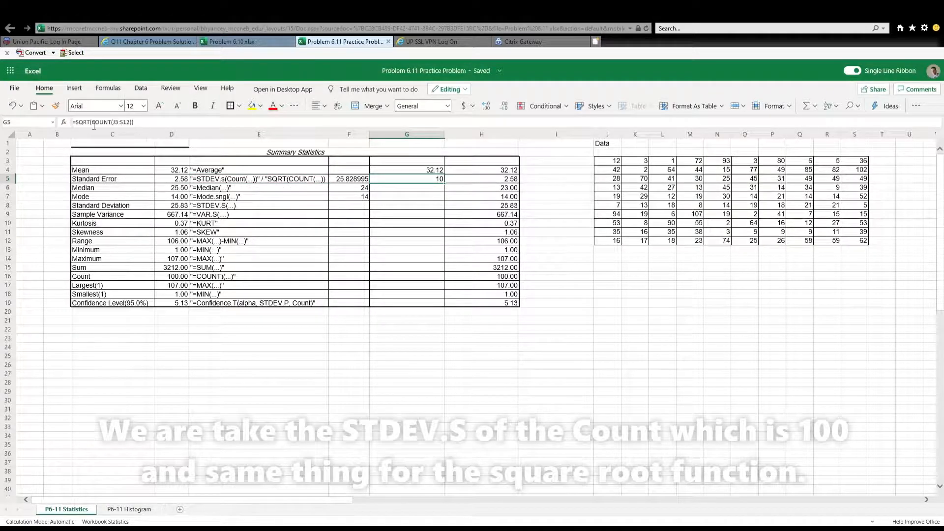
{"action": "left_click_drag", "start_coordinate": [133, 122], "coordinate": [82, 124]}
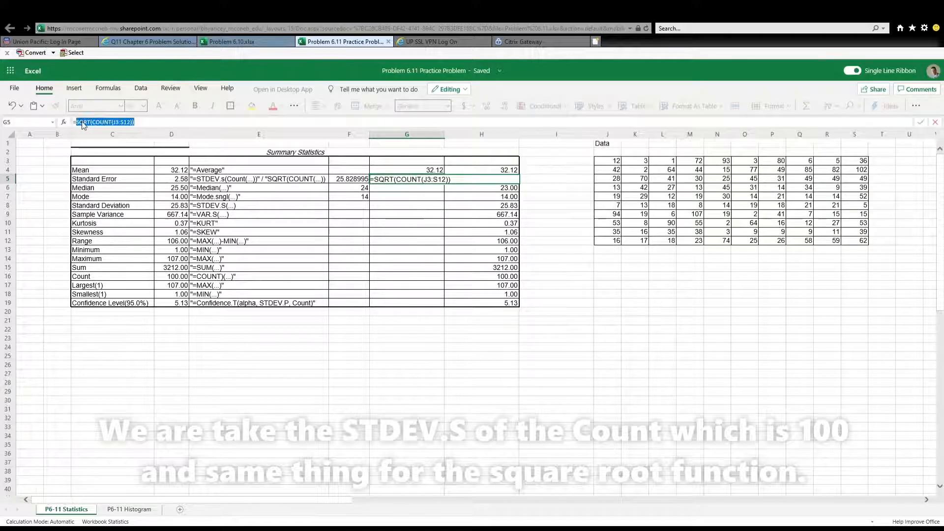
{"action": "key", "text": "BackSpace"}
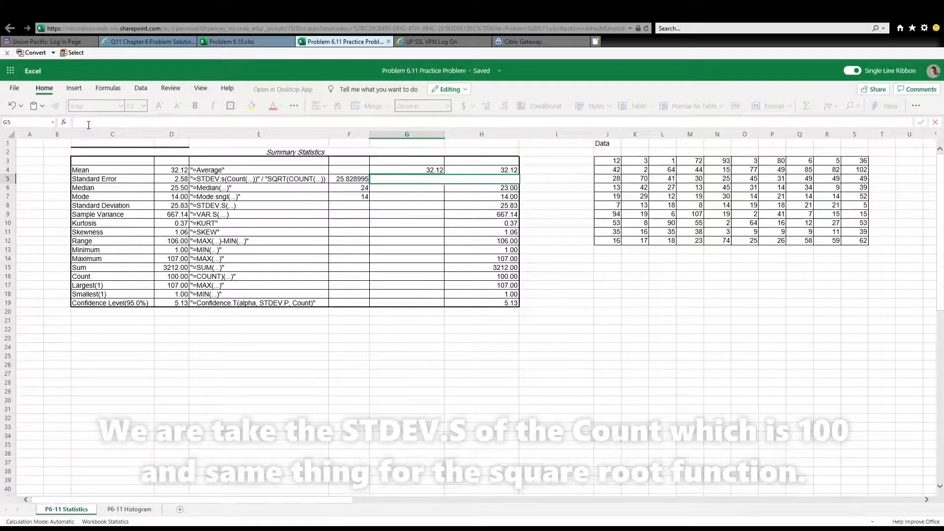
{"action": "type", "text": "=SQRT"}
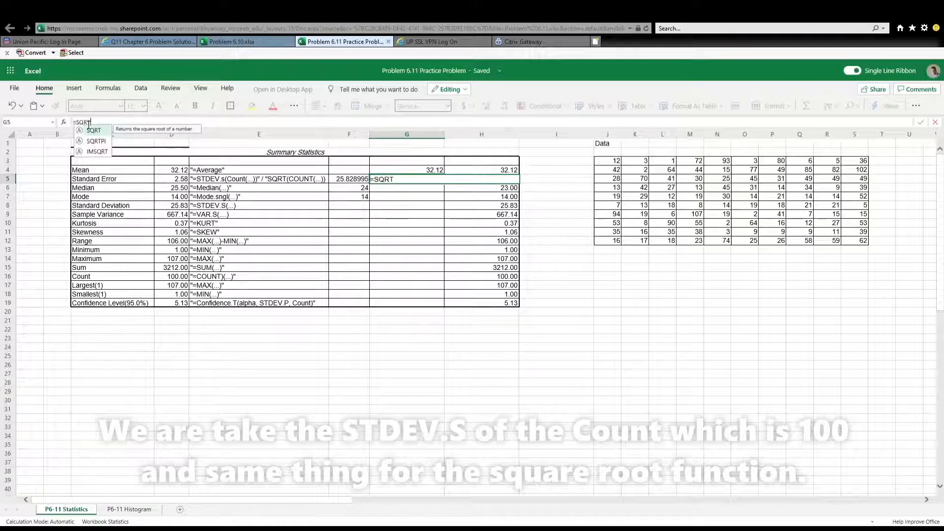
{"action": "type", "text": "("}
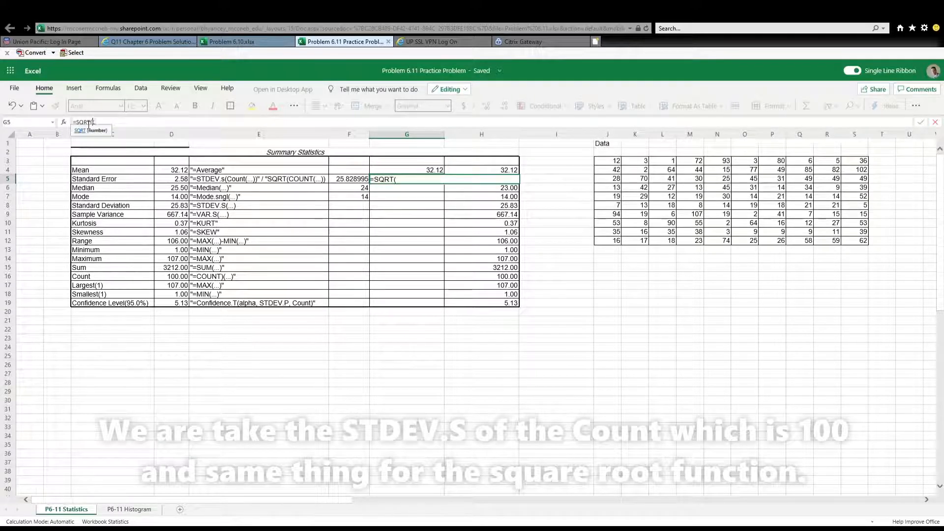
{"action": "type", "text": "COUNT("}
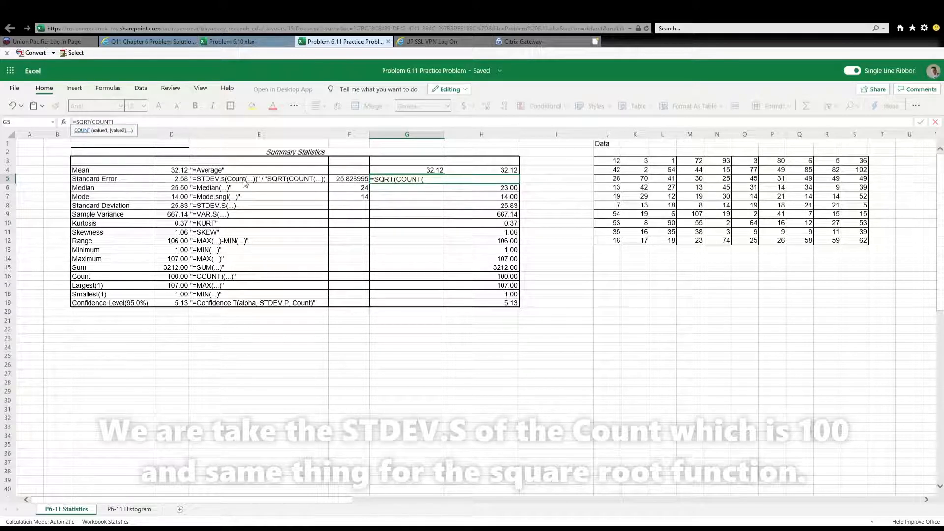
{"action": "left_click", "coordinate": [610, 162]}
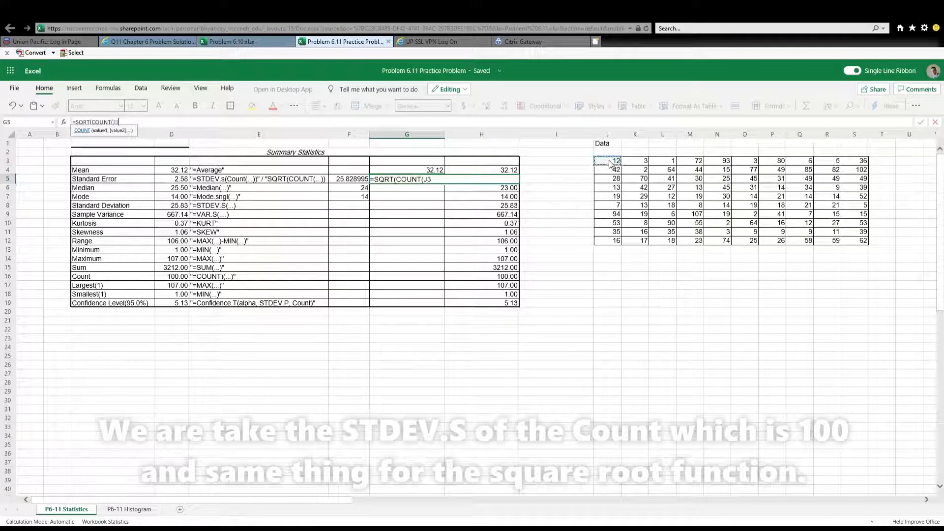
{"action": "left_click", "coordinate": [862, 242], "text": "shift"}
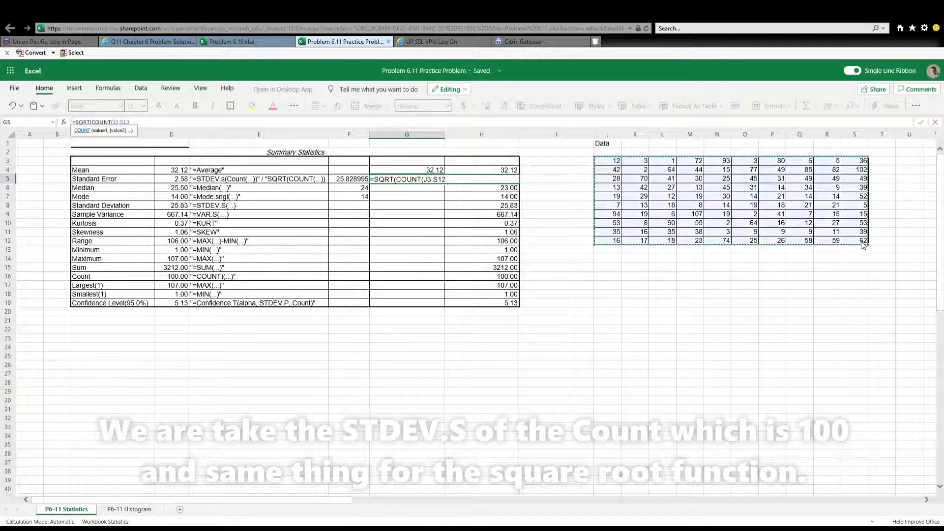
{"action": "type", "text": ")"}
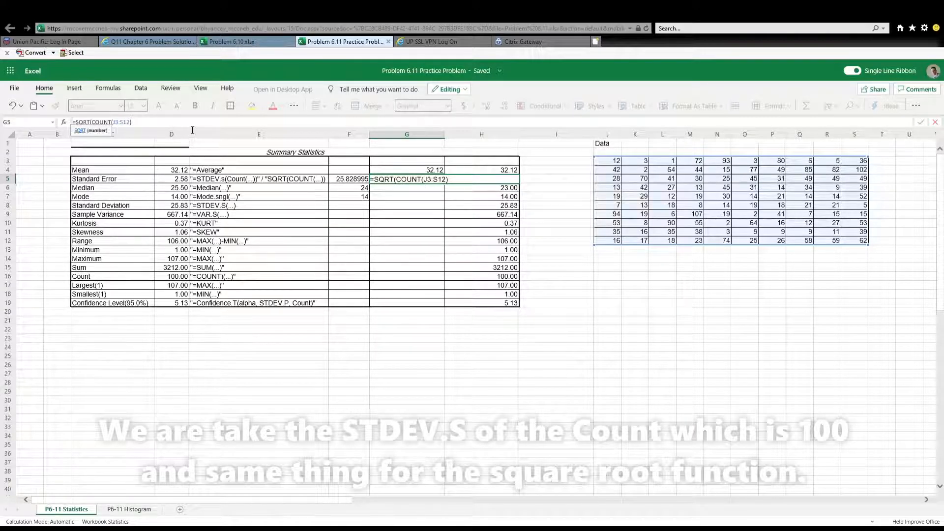
{"action": "type", "text": ")"}
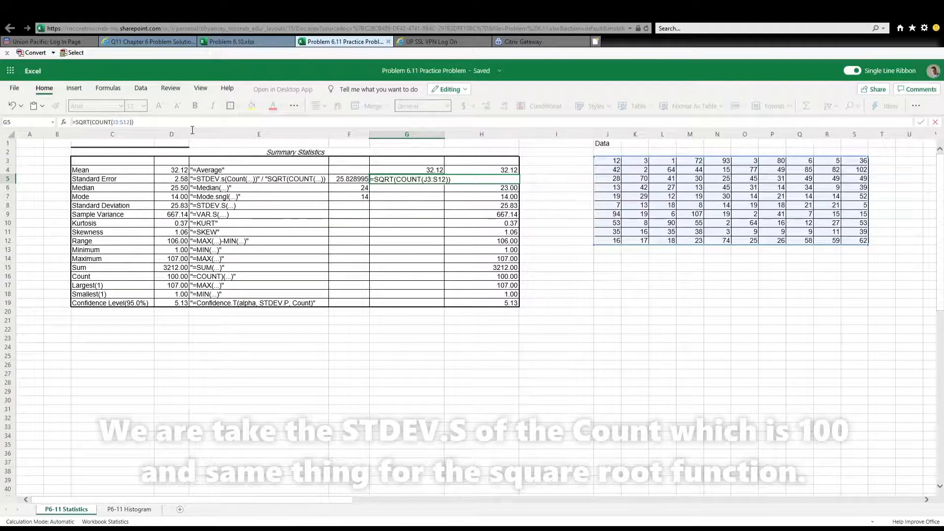
{"action": "key", "text": "Return"}
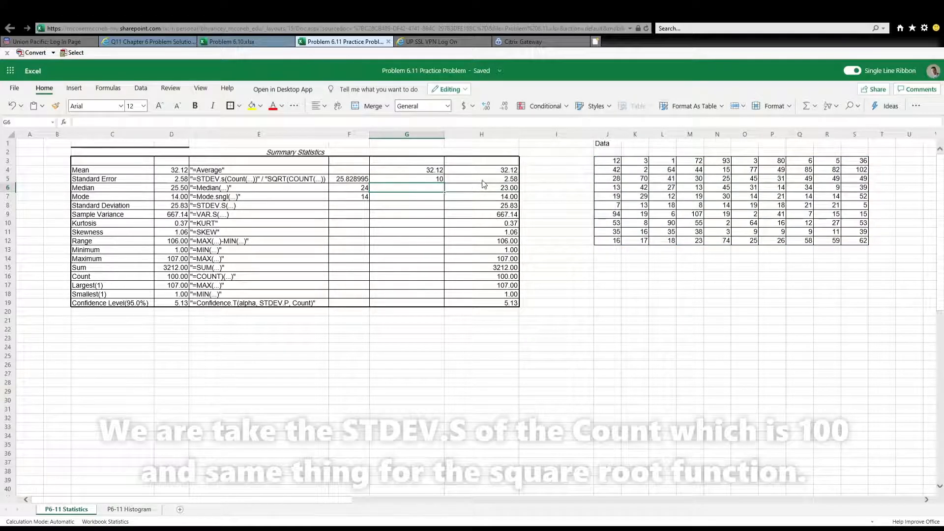
Re-enter the standard error formula in H5 as =F5/G5
{"action": "left_click", "coordinate": [483, 181]}
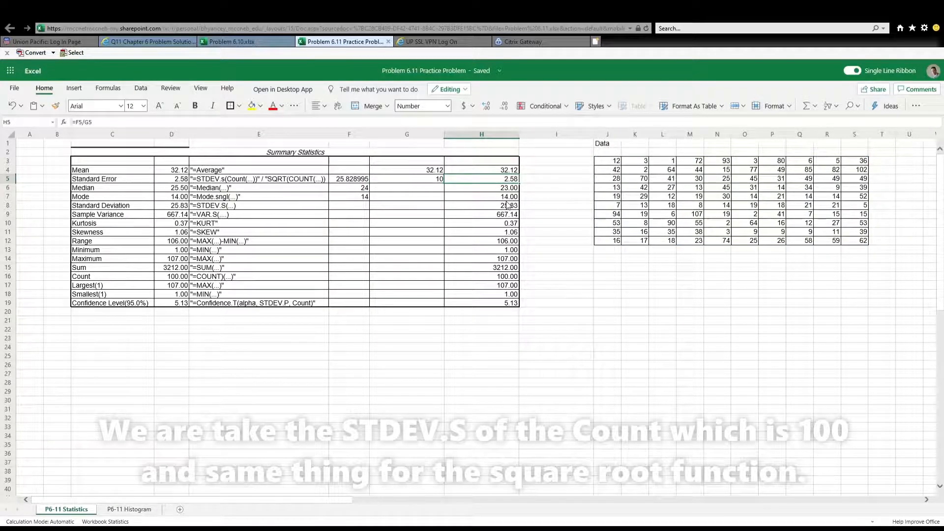
{"action": "key", "text": "Delete"}
{"action": "type", "text": "="}
{"action": "left_click", "coordinate": [351, 179]}
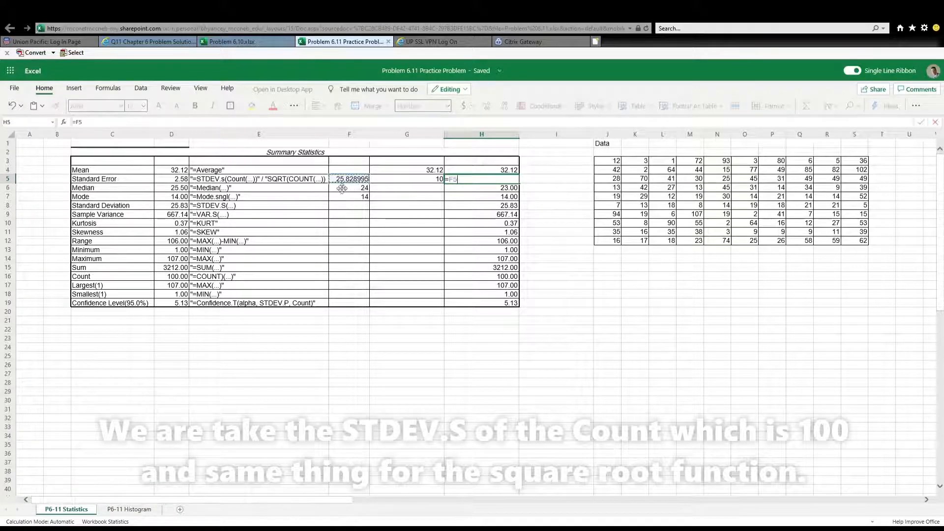
{"action": "type", "text": "/"}
{"action": "left_click", "coordinate": [430, 180]}
{"action": "key", "text": "Return"}
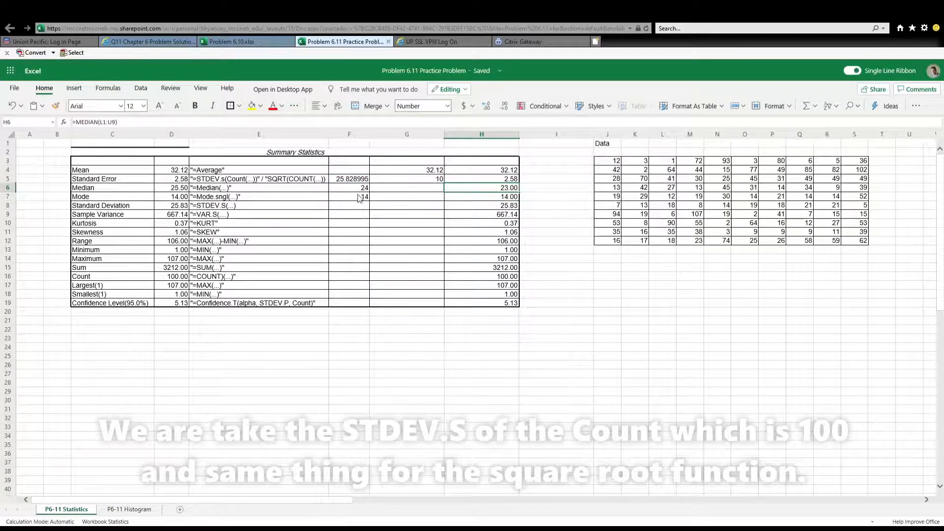
Calculate the median of the data range in H6 with the formula =MEDIAN(J3:S12)
{"action": "left_click", "coordinate": [408, 191]}
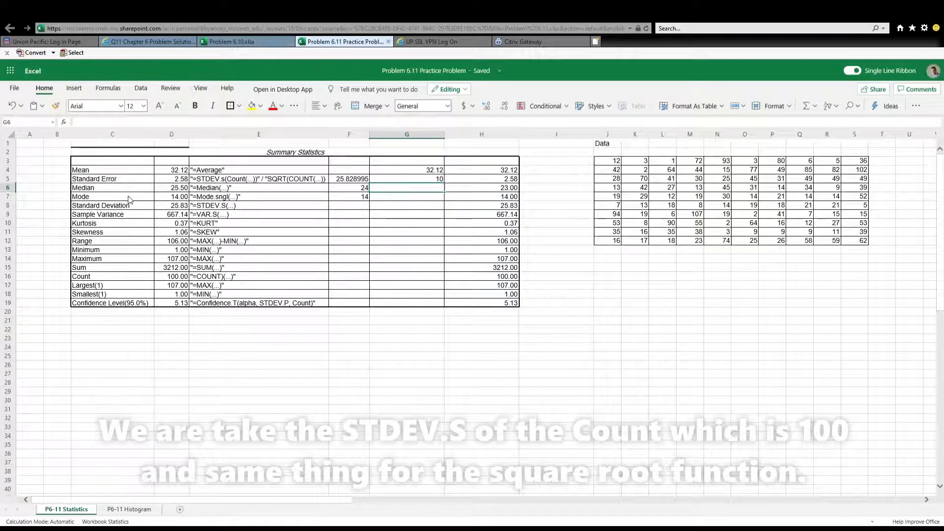
{"action": "left_click", "coordinate": [480, 190]}
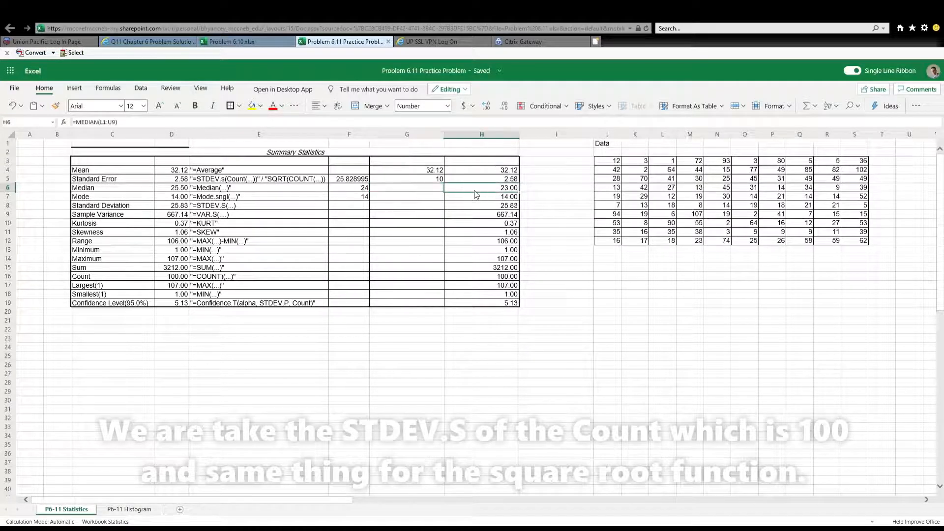
{"action": "key", "text": "Delete"}
{"action": "type", "text": "="}
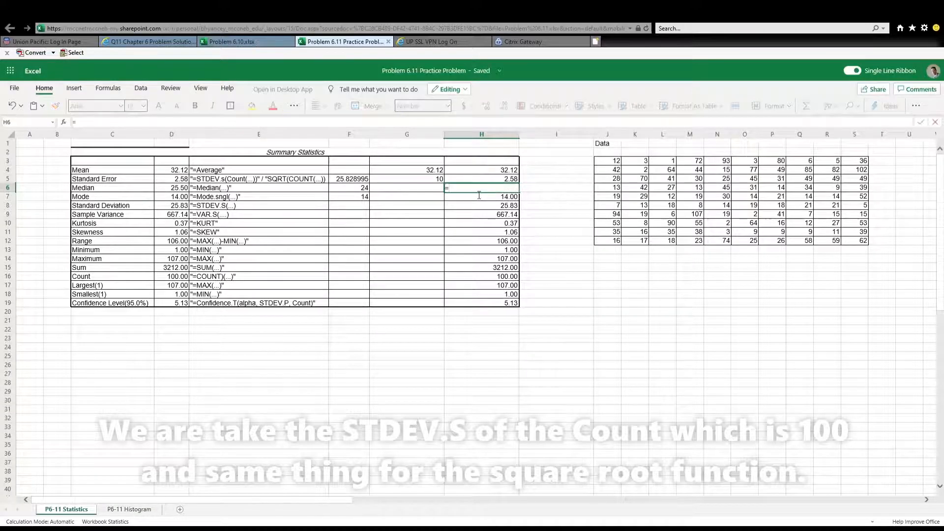
{"action": "type", "text": "MEDIAN"}
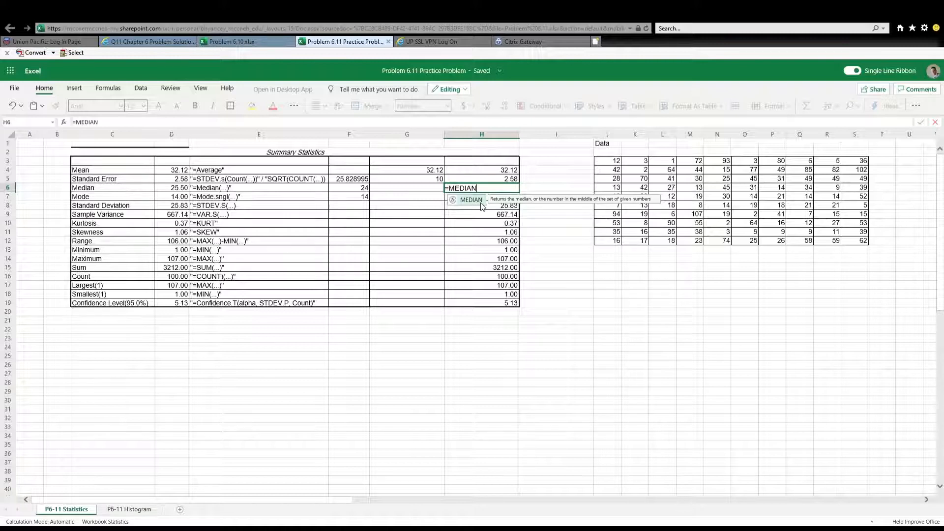
{"action": "double_click", "coordinate": [481, 200]}
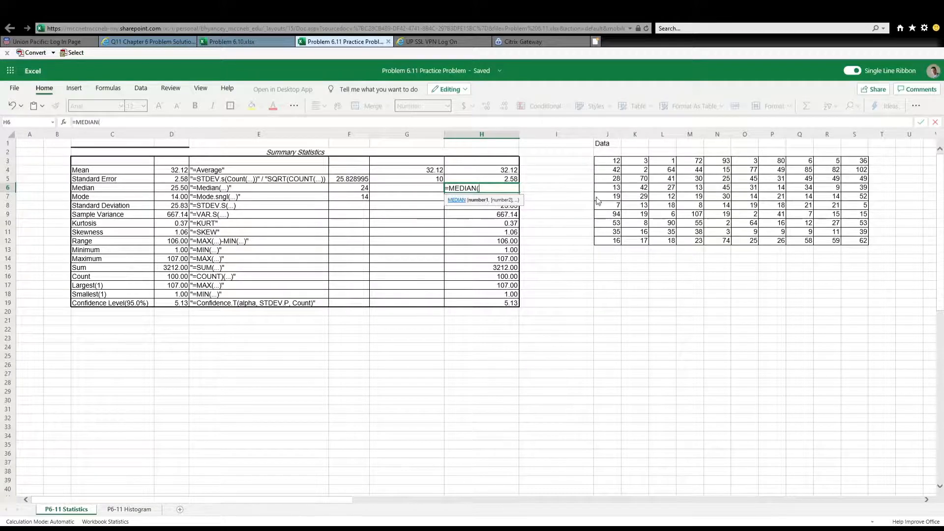
{"action": "left_click", "coordinate": [611, 163]}
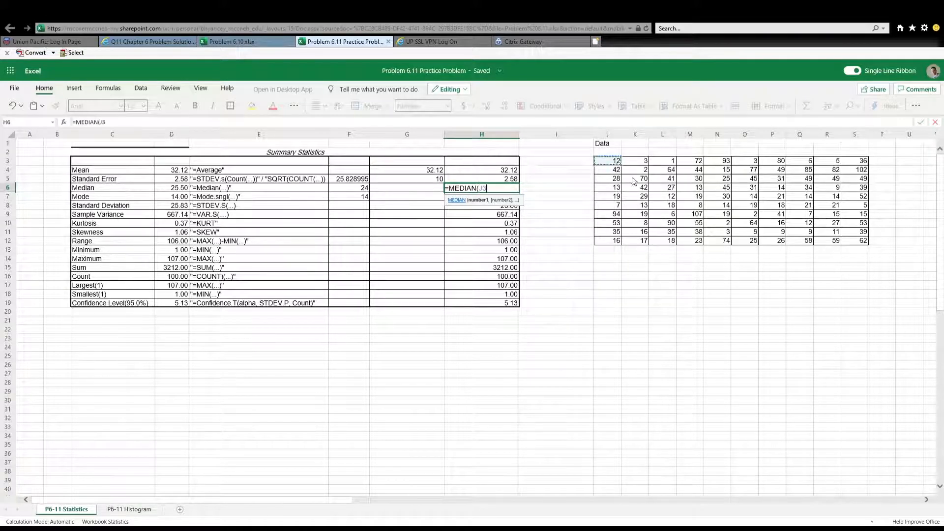
{"action": "left_click", "coordinate": [864, 242], "text": "shift"}
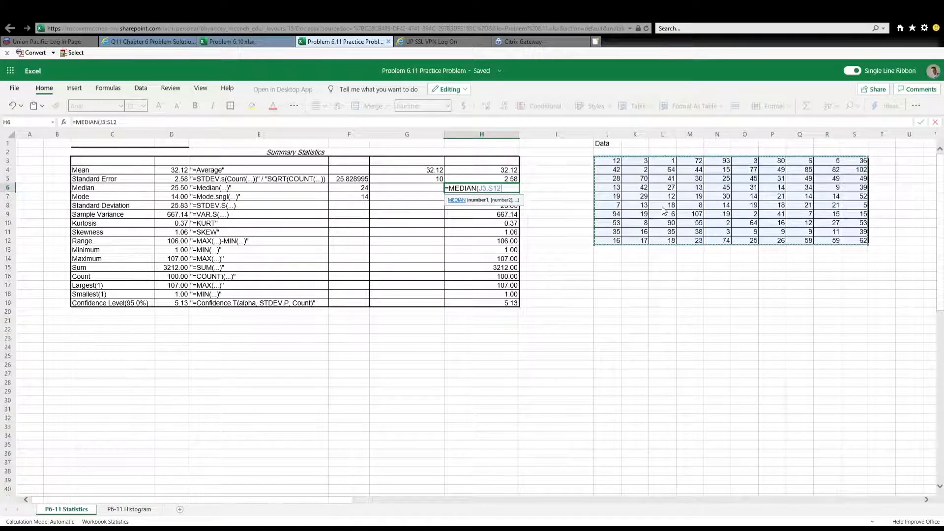
{"action": "type", "text": ")"}
{"action": "key", "text": "Return"}
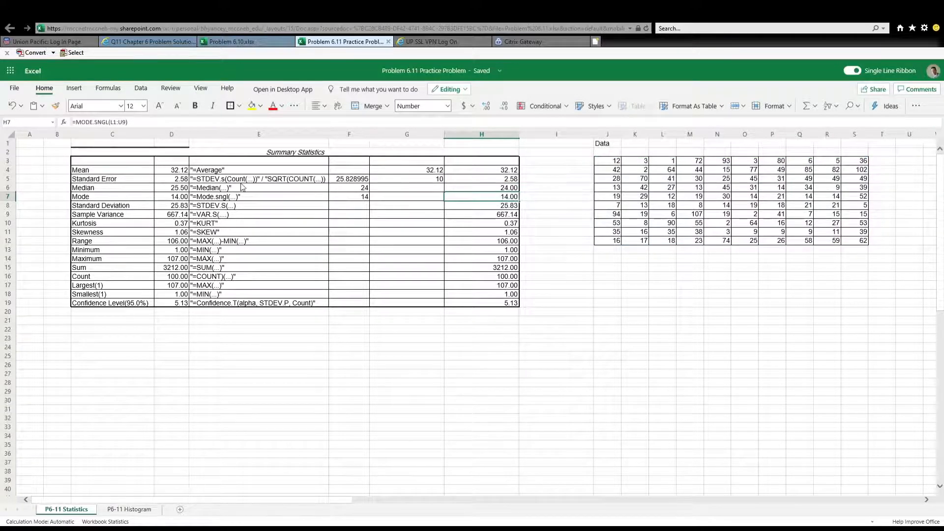
Correct the median value in D6 to 24
{"action": "left_click", "coordinate": [178, 189]}
{"action": "left_click", "coordinate": [115, 126]}
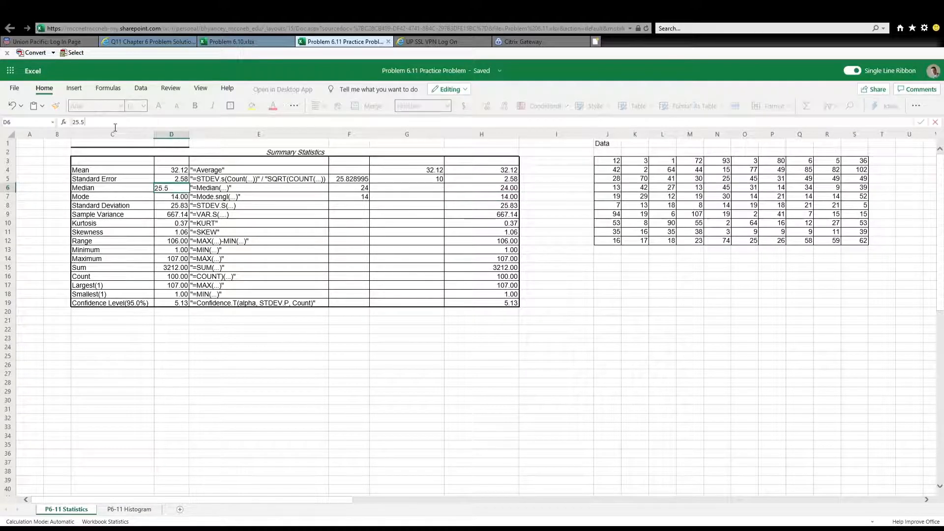
{"action": "key", "text": "BackSpace"}
{"action": "key", "text": "BackSpace"}
{"action": "type", "text": "24"}
{"action": "key", "text": "Return"}
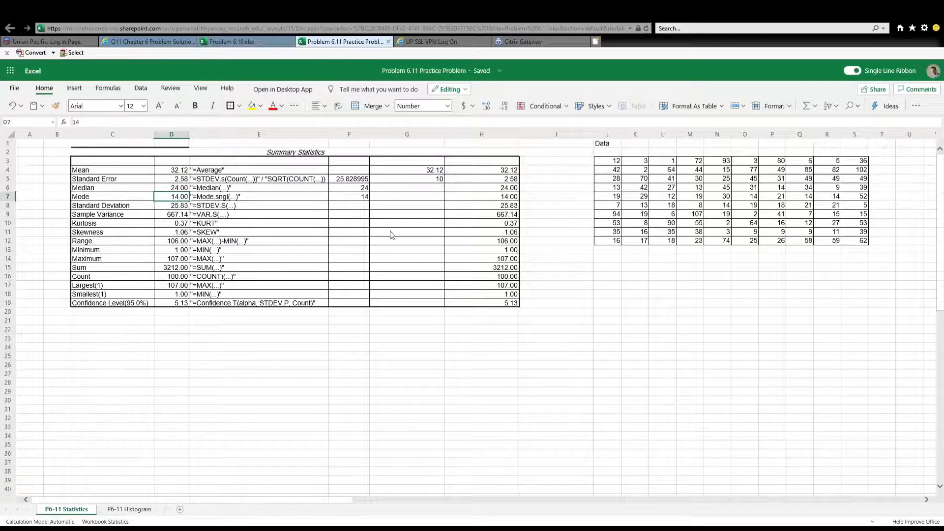
Rebuild the mode formula in H7 as =MODE.SNGL(J3:S12)
{"action": "left_click", "coordinate": [360, 198]}
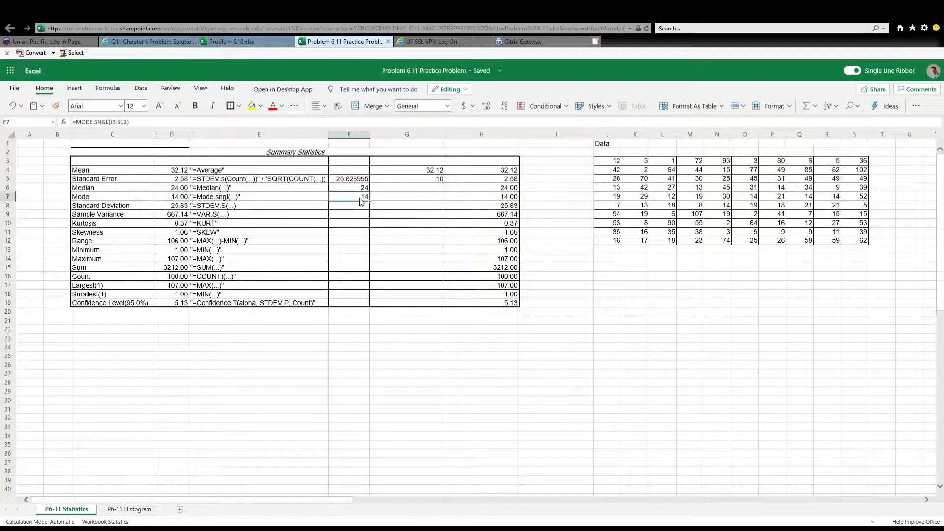
{"action": "left_click", "coordinate": [424, 205]}
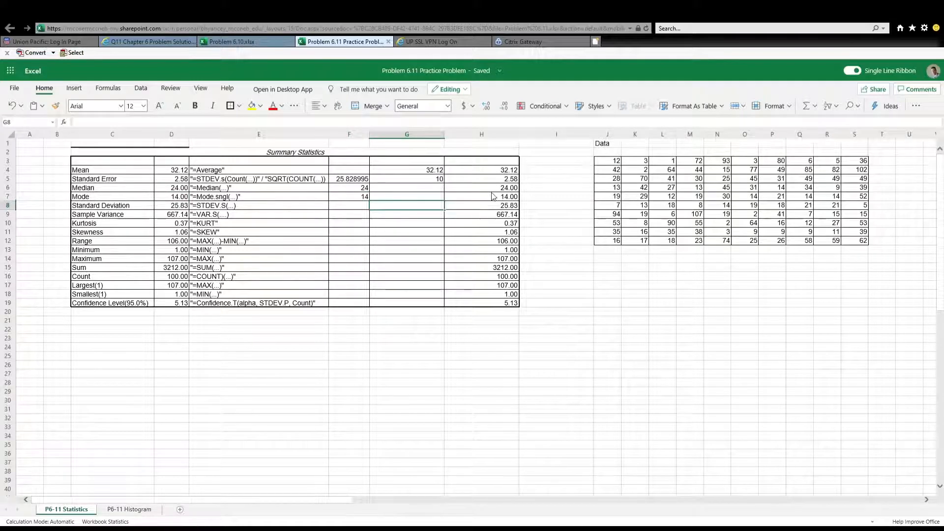
{"action": "left_click", "coordinate": [485, 197]}
{"action": "left_click_drag", "start_coordinate": [127, 122], "coordinate": [74, 123]}
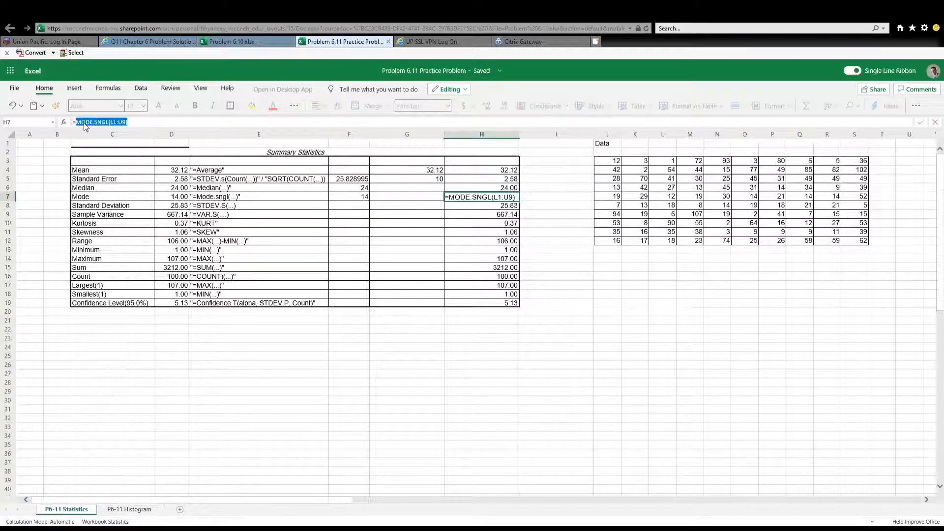
{"action": "key", "text": "BackSpace"}
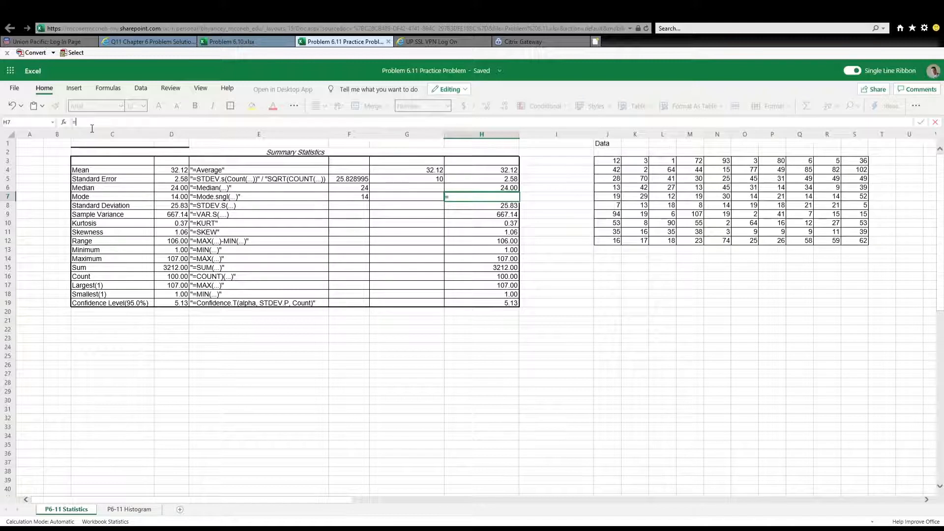
{"action": "type", "text": "=MODE"}
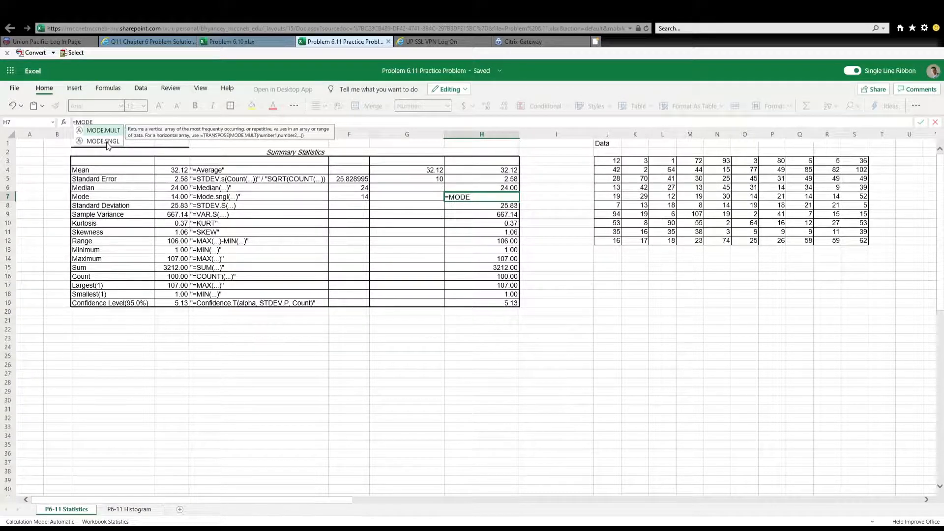
{"action": "left_click", "coordinate": [103, 141]}
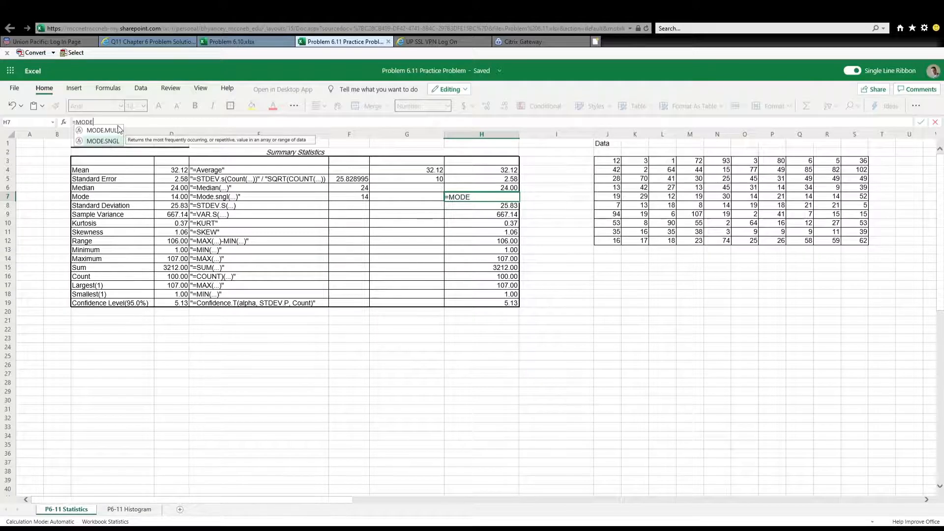
{"action": "type", "text": ".SNGL"}
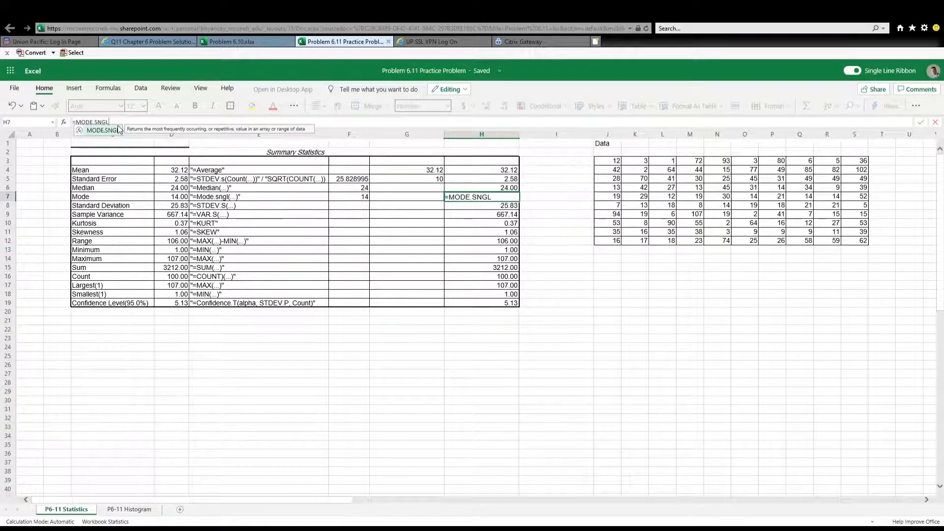
{"action": "double_click", "coordinate": [118, 129]}
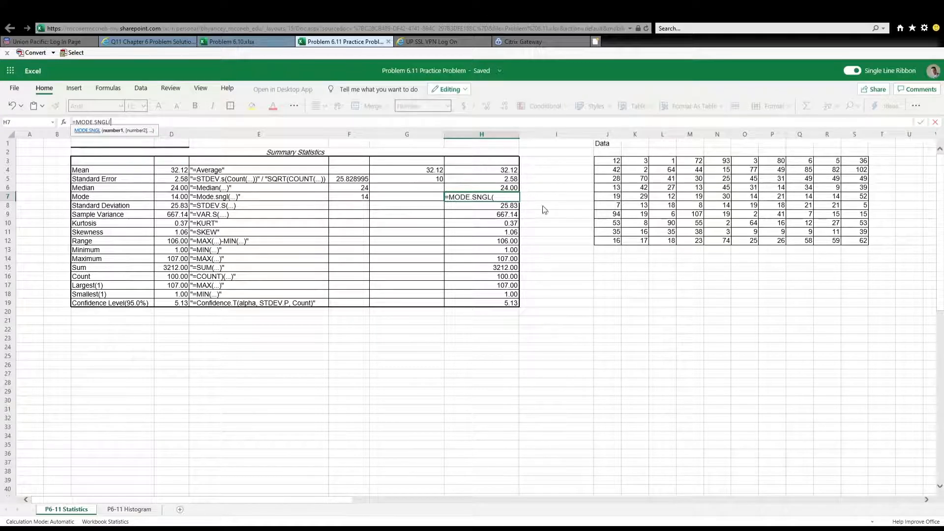
{"action": "left_click", "coordinate": [614, 162]}
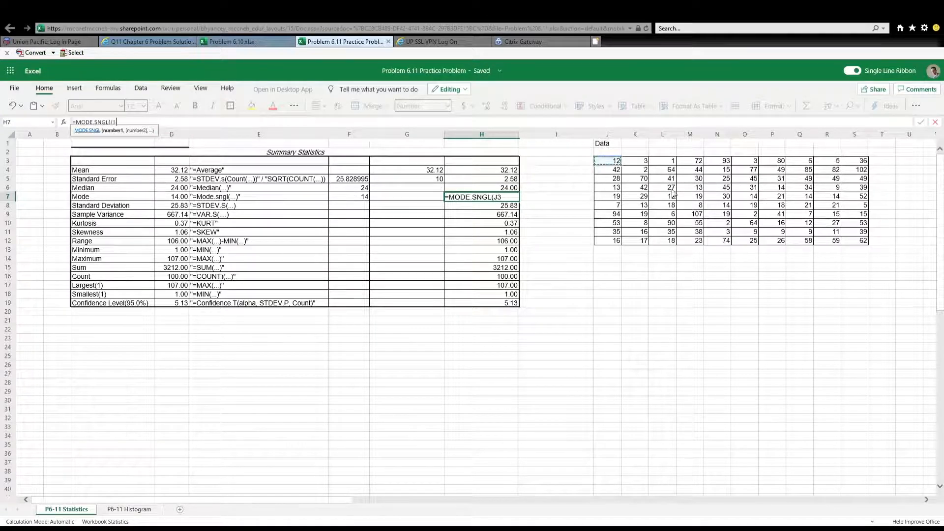
{"action": "left_click", "coordinate": [861, 242], "text": "shift"}
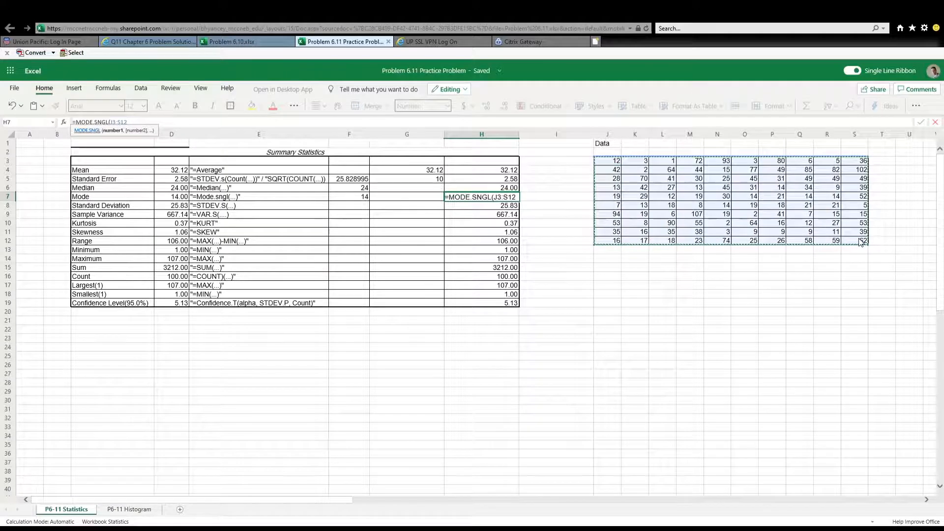
{"action": "type", "text": ")"}
{"action": "key", "text": "Return"}
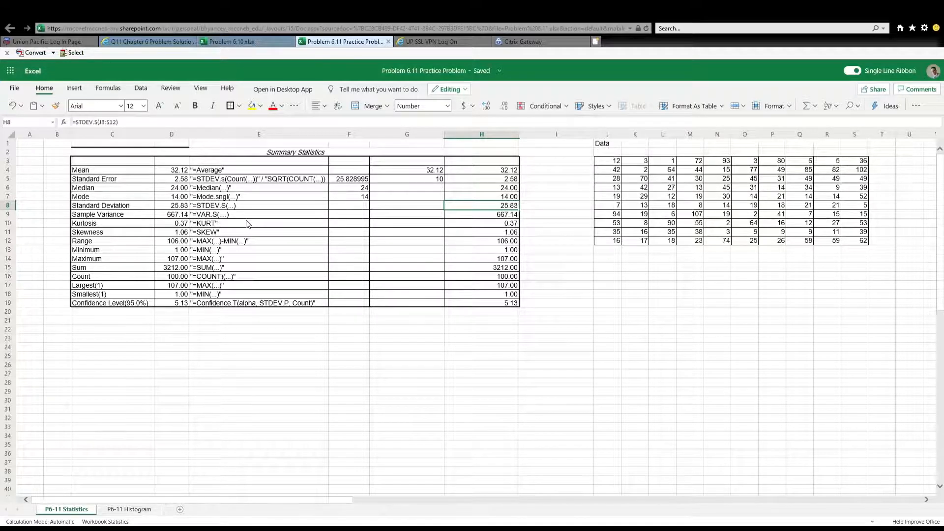
Try to re-enter the STDEV.S formula for J3:S12 in H8 of the Standard Deviation row, and undo the entry
{"action": "key", "text": "BackSpace"}
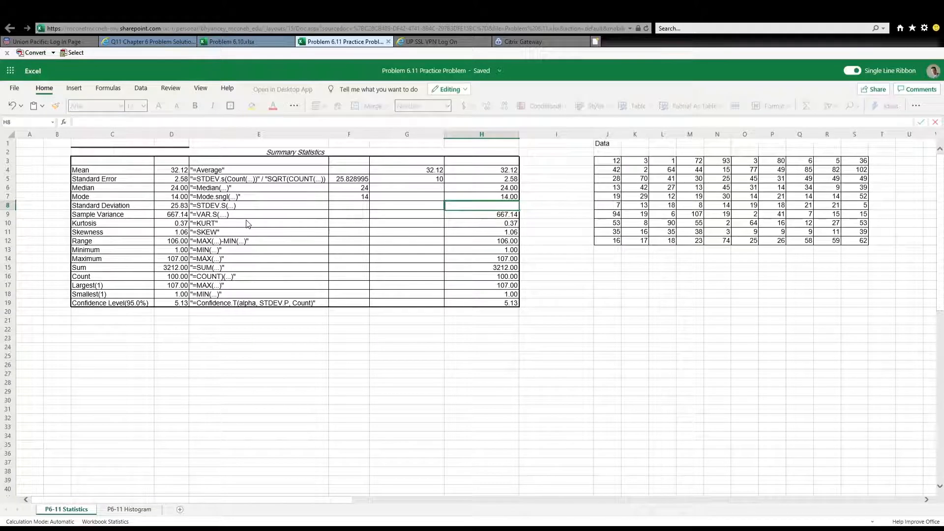
{"action": "type", "text": "=ST"}
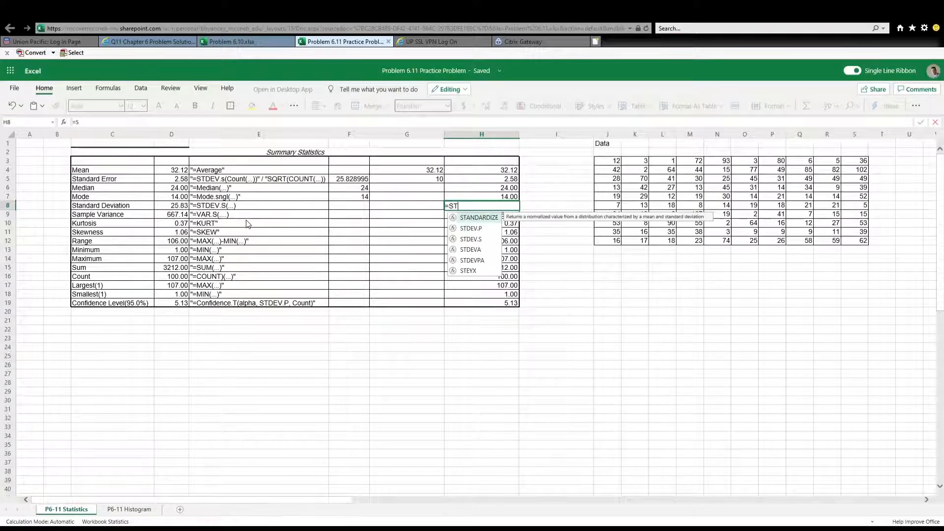
{"action": "type", "text": "DEV"}
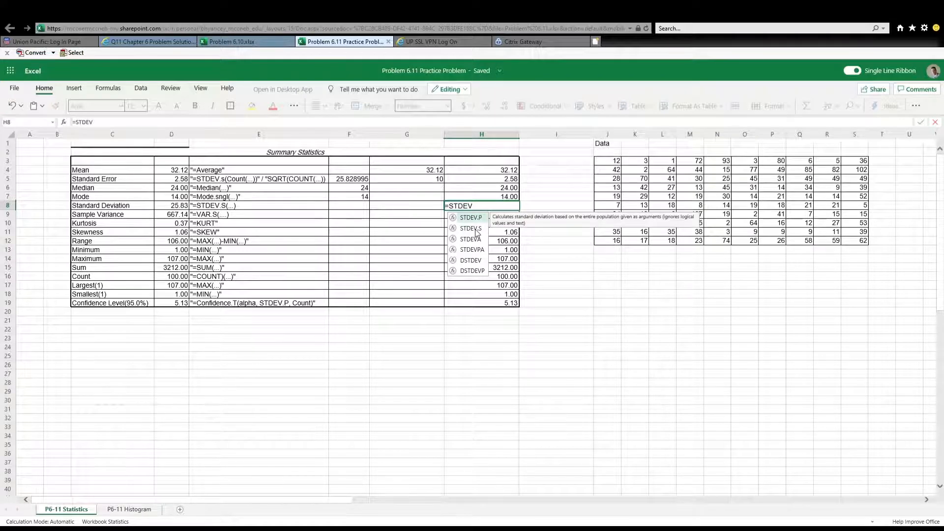
{"action": "type", "text": ".S"}
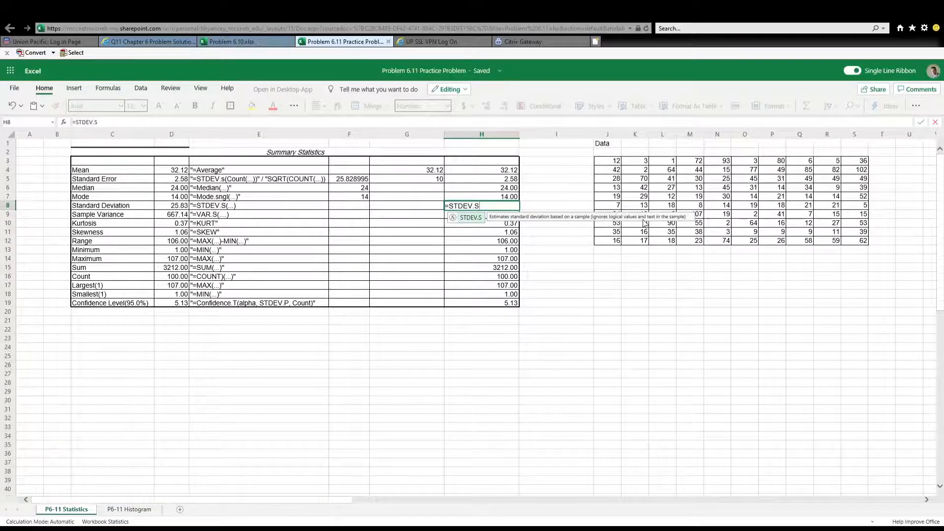
{"action": "type", "text": "("}
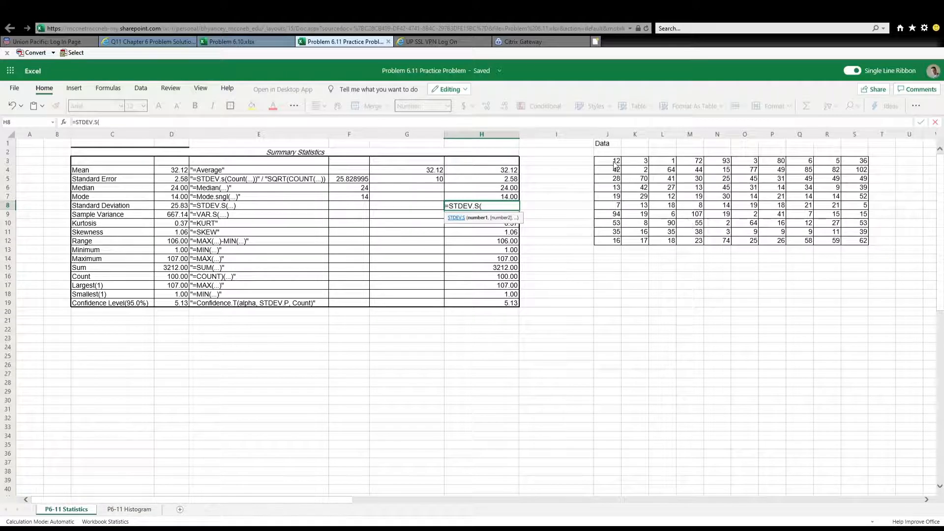
{"action": "left_click_drag", "start_coordinate": [616, 166], "coordinate": [864, 244]}
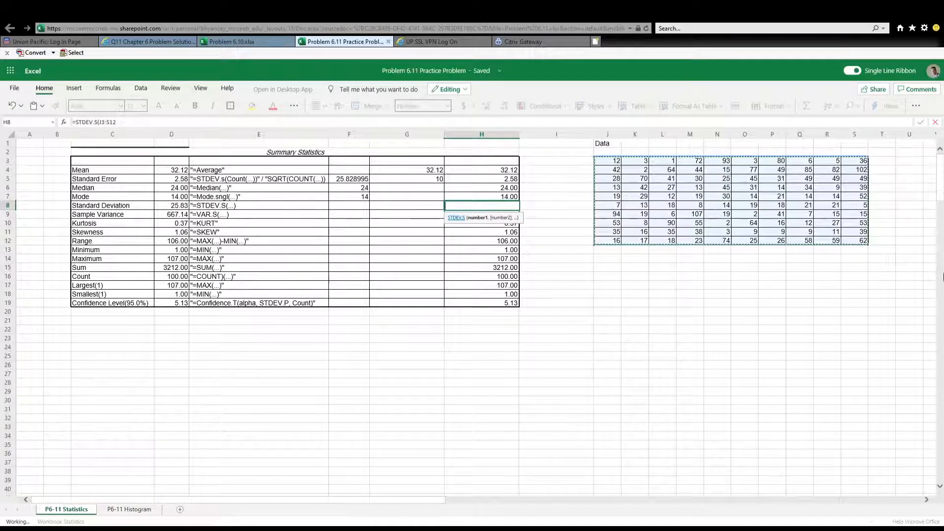
{"action": "type", "text": ")"}
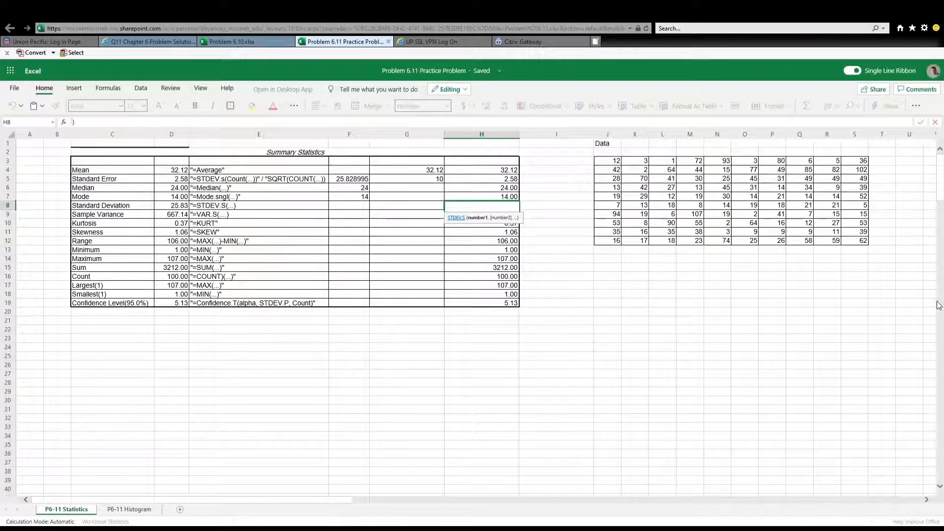
{"action": "key", "text": "Return"}
{"action": "left_click", "coordinate": [505, 213]}
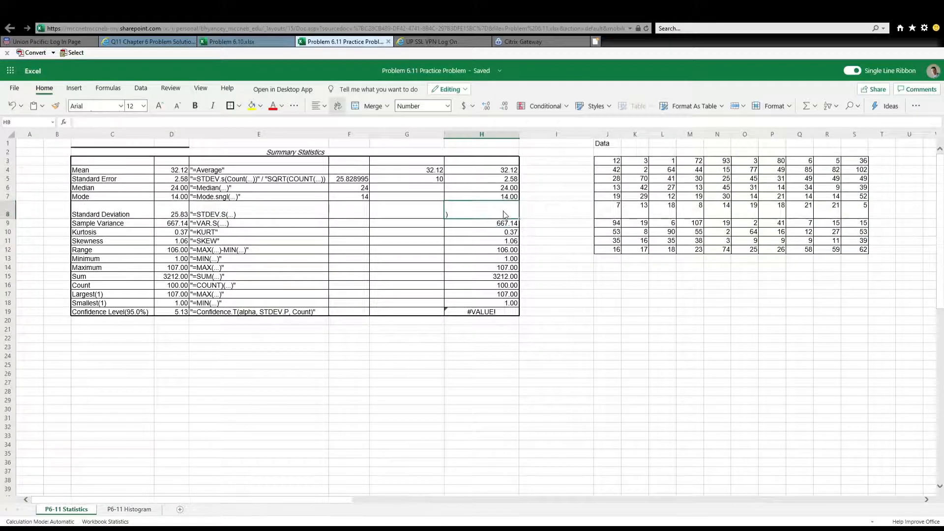
{"action": "key", "text": "ctrl+z"}
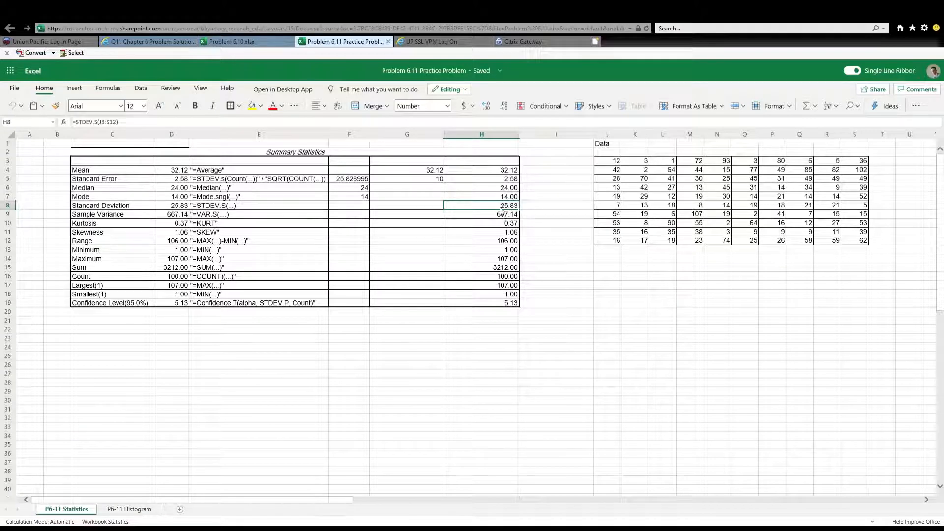
Calculate the sample standard deviation in H8 with the formula =STDEV.S(J3:S12)
{"action": "type", "text": "=STDEV.S"}
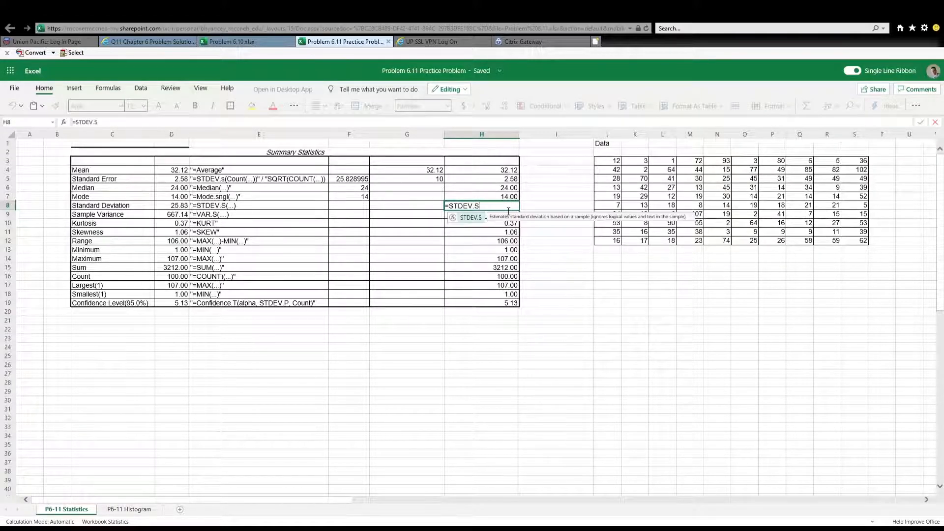
{"action": "type", "text": "("}
{"action": "left_click", "coordinate": [608, 164]}
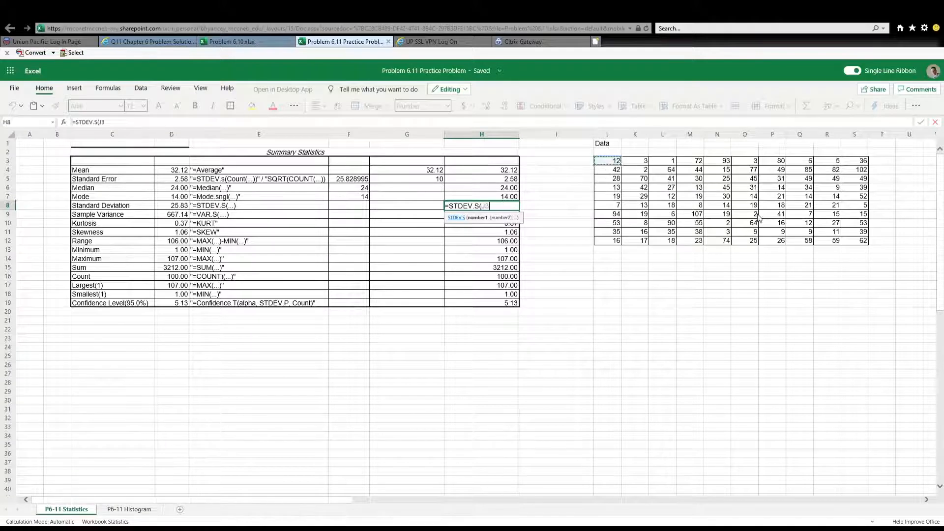
{"action": "left_click_drag", "start_coordinate": [759, 218], "coordinate": [854, 243]}
{"action": "type", "text": ")"}
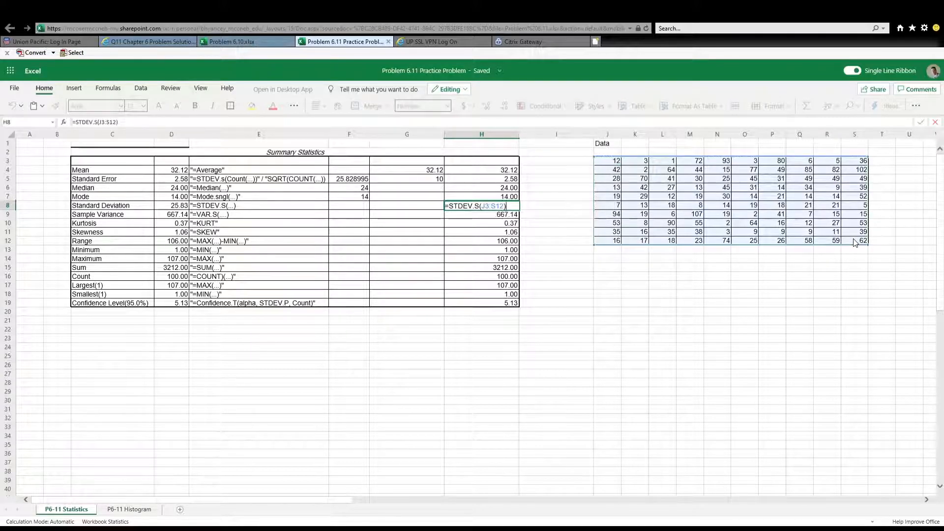
{"action": "key", "text": "Return"}
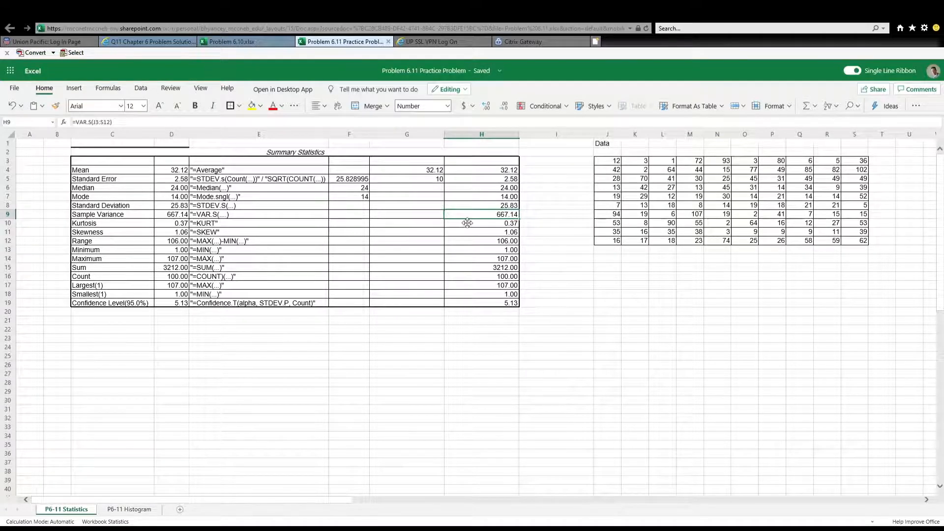
Replace the Sample Variance formula in H9 with =VAR.S(J3:S12)
{"action": "key", "text": "BackSpace"}
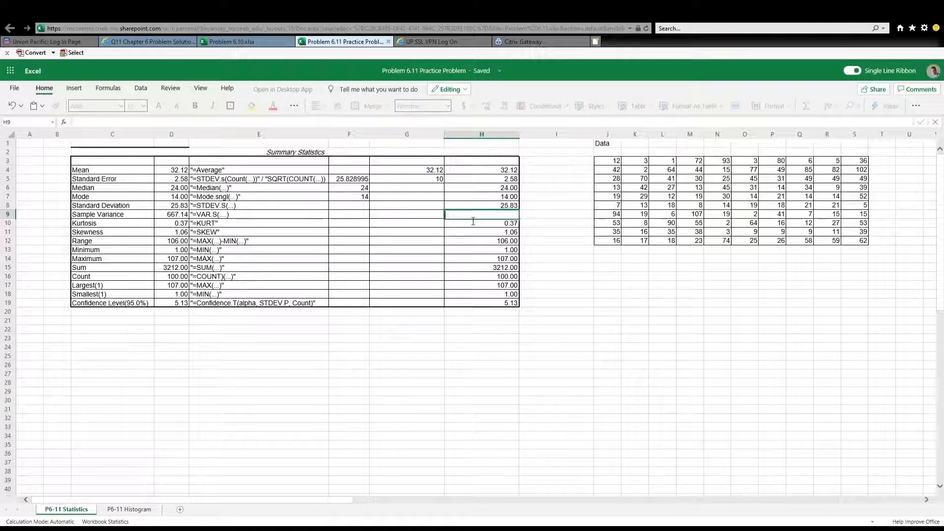
{"action": "type", "text": "=VAR"}
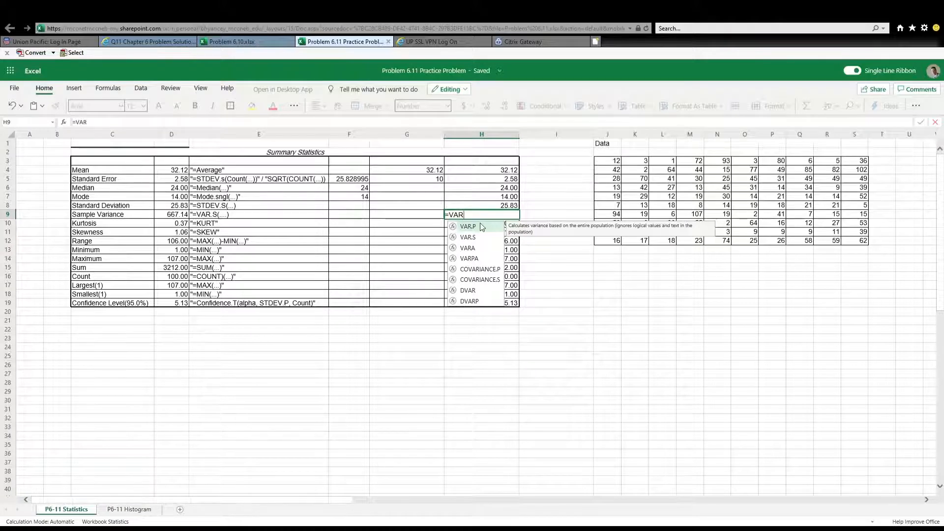
{"action": "type", "text": "."}
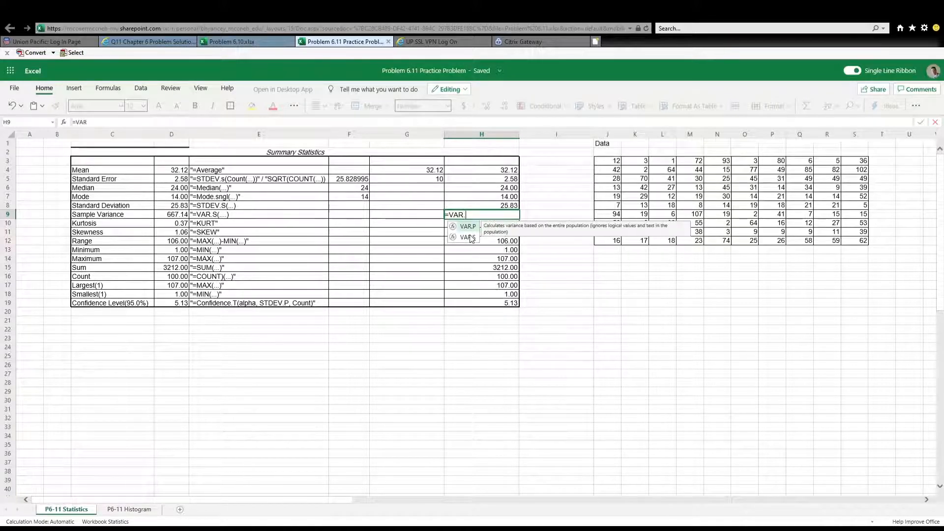
{"action": "type", "text": "S("}
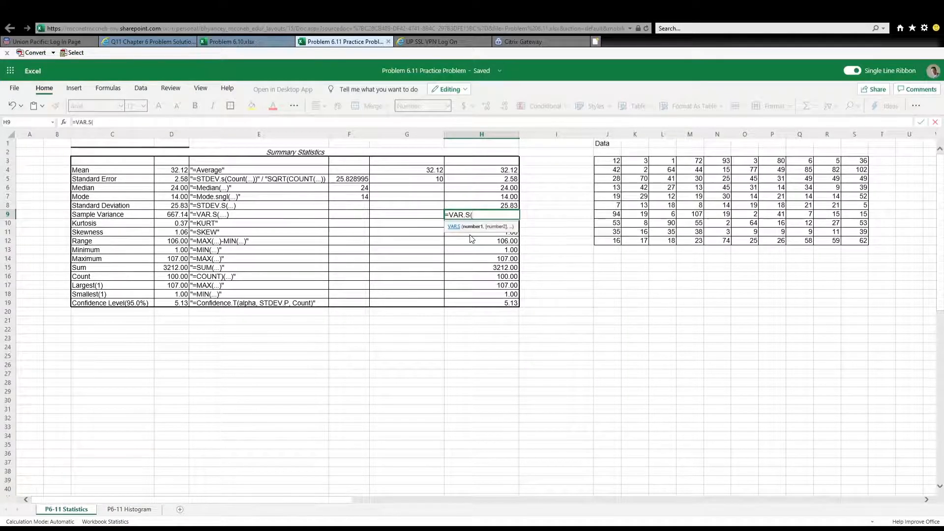
{"action": "left_click", "coordinate": [615, 163]}
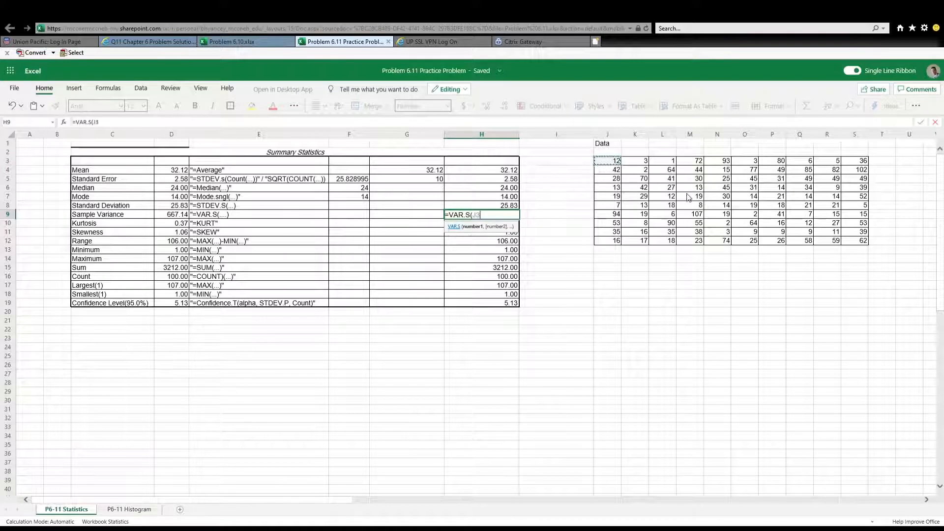
{"action": "left_click", "coordinate": [855, 241], "text": "shift"}
{"action": "type", "text": ")"}
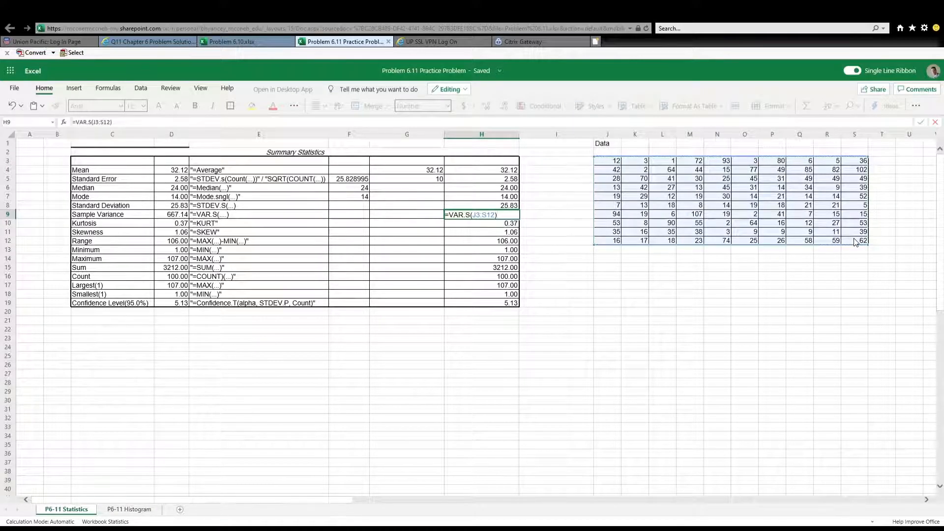
{"action": "key", "text": "Return"}
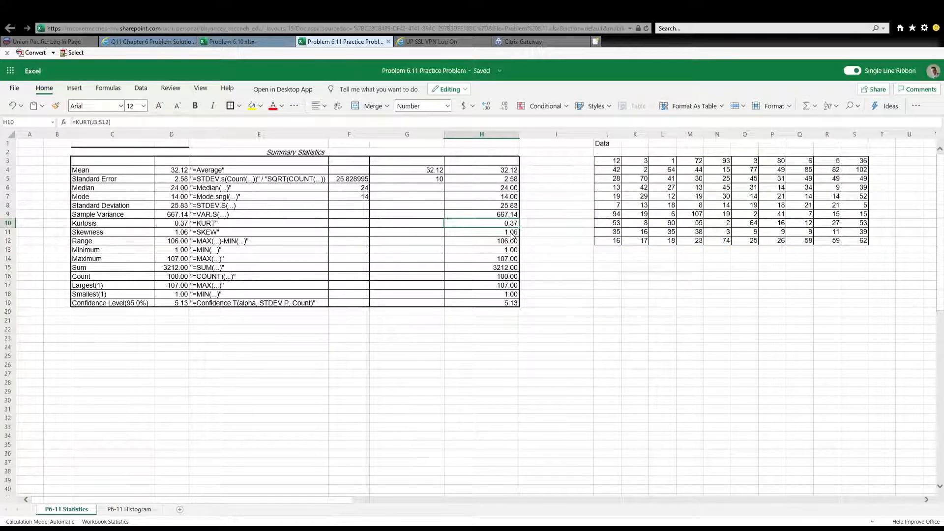
Clear the Kurtosis cell H10 and calculate it anew with the formula =KURT(J3:S12)
{"action": "key", "text": "Delete"}
{"action": "type", "text": "=KURT"}
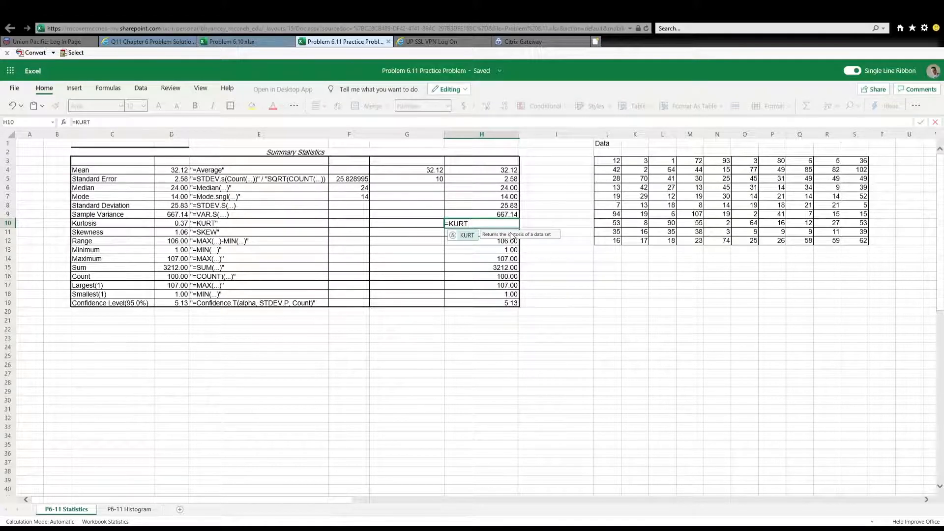
{"action": "type", "text": "("}
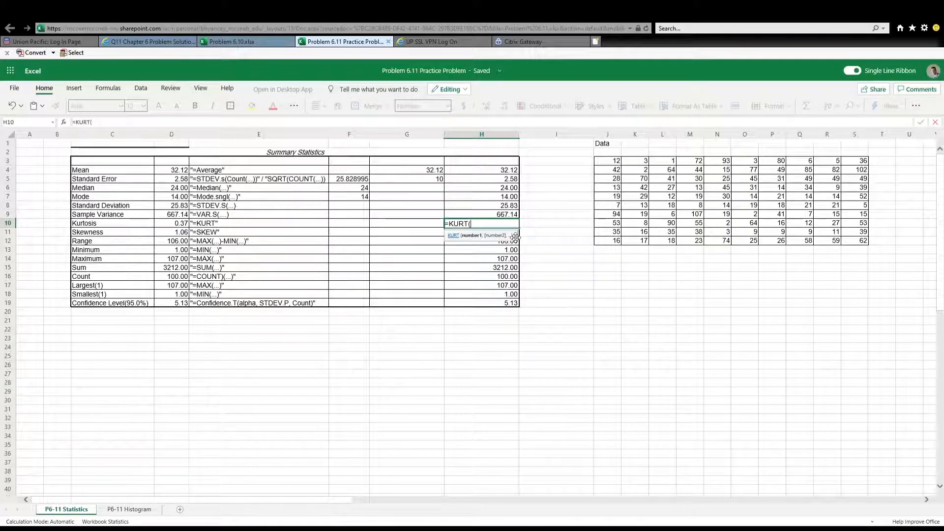
{"action": "left_click", "coordinate": [609, 162]}
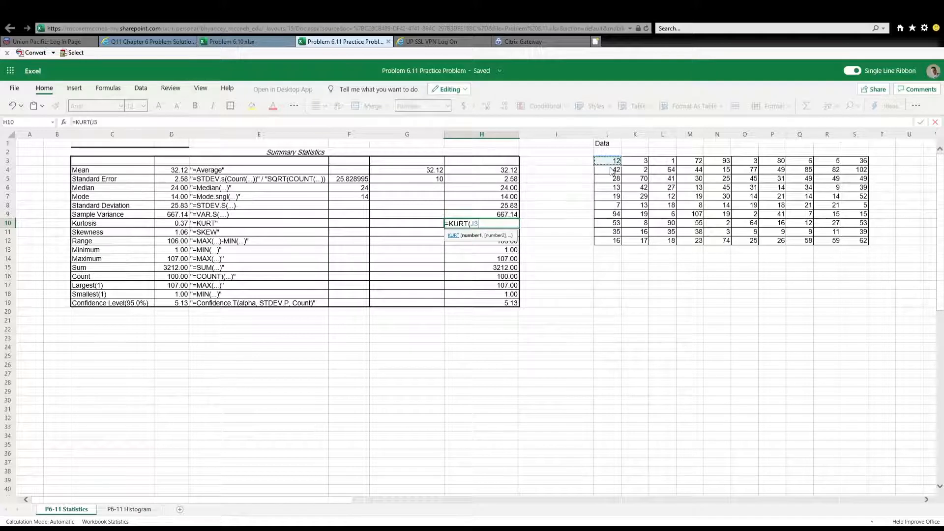
{"action": "left_click", "coordinate": [860, 241], "text": "shift"}
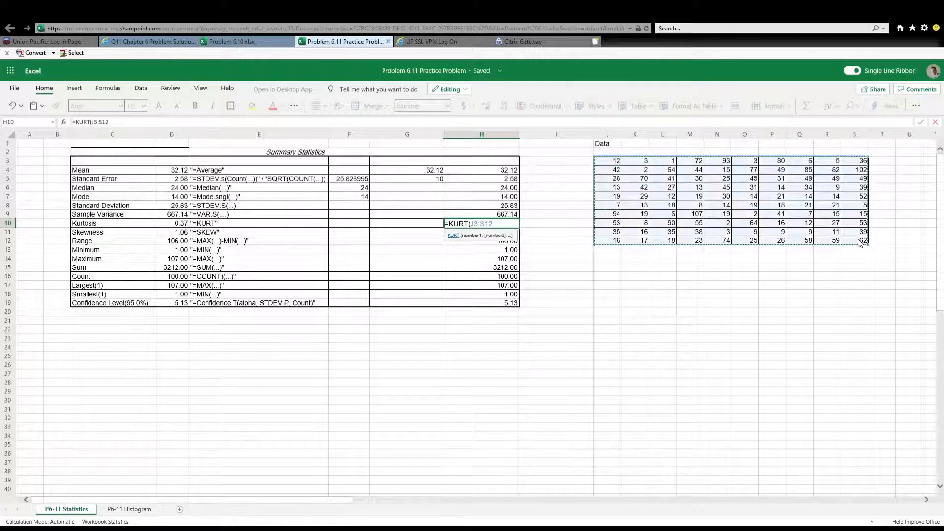
{"action": "type", "text": ")"}
{"action": "key", "text": "Return"}
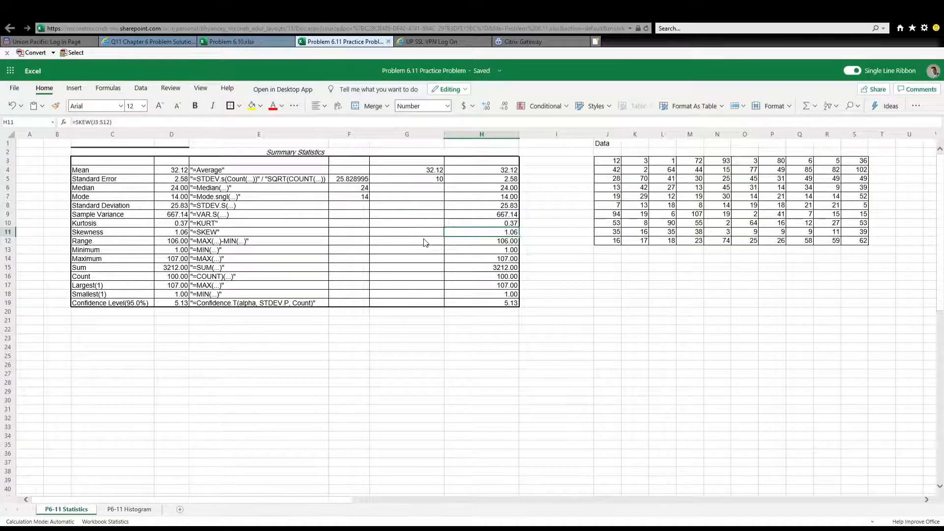
Re-enter the Skewness formula in H11 as =SKEW over the data range J3:S12
{"action": "type", "text": "=SKEW"}
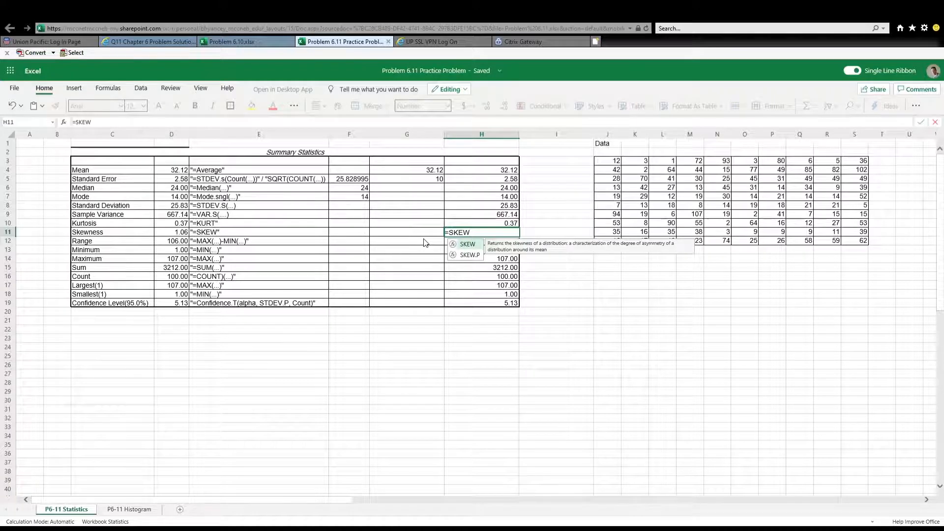
{"action": "type", "text": "("}
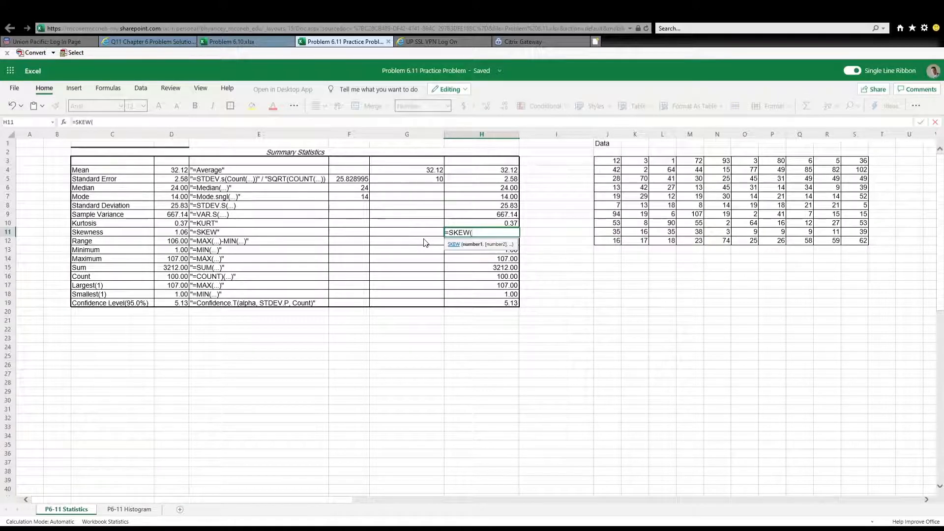
{"action": "left_click", "coordinate": [610, 163]}
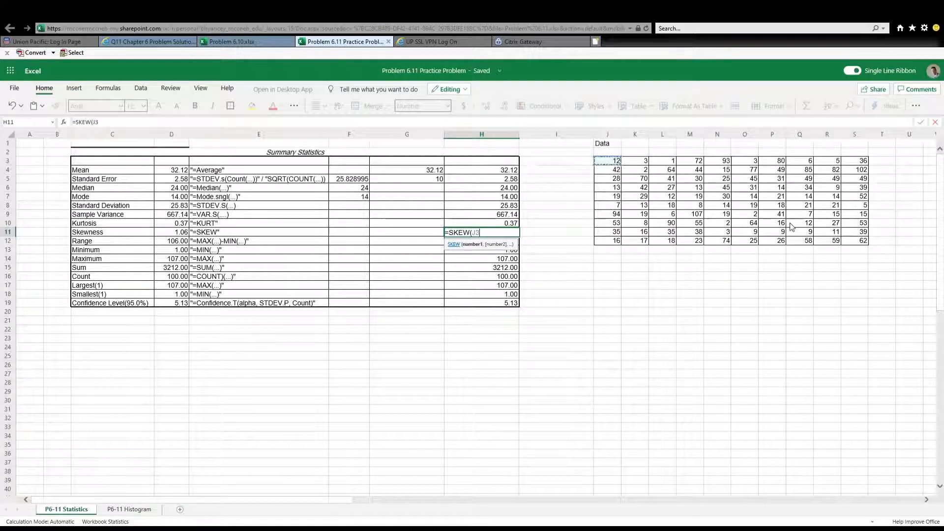
{"action": "left_click", "coordinate": [856, 243], "text": "shift"}
{"action": "key", "text": "Return"}
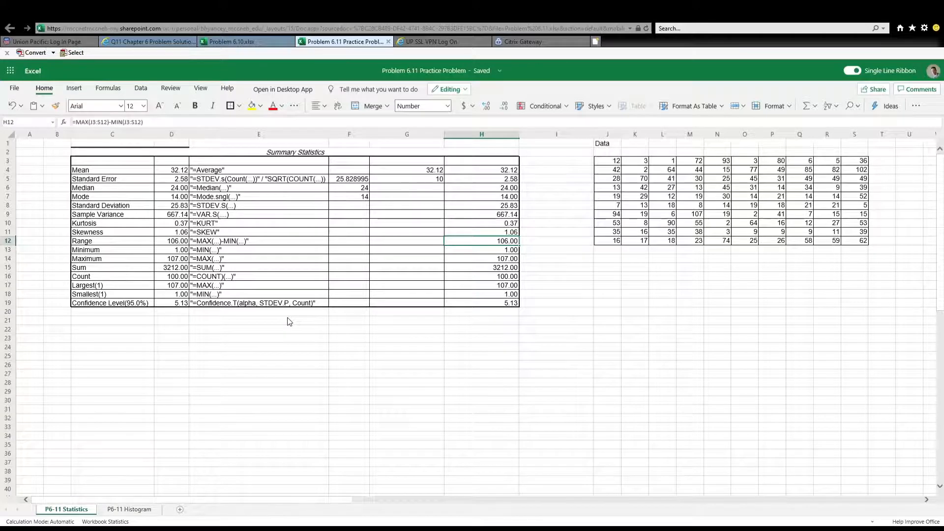
Calculate the Range in H12 with the formula =MAX(J3:S12)-MIN(J3:S12)
{"action": "type", "text": "=MAX"}
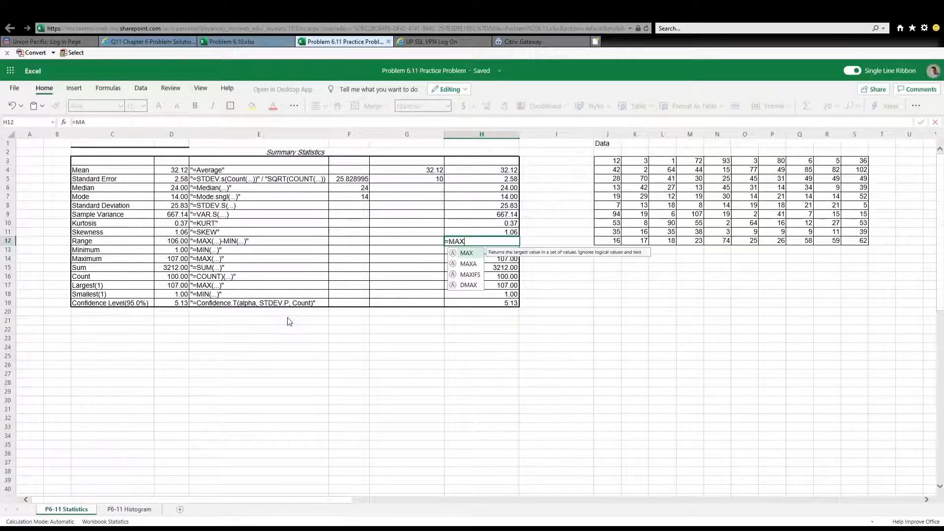
{"action": "type", "text": "("}
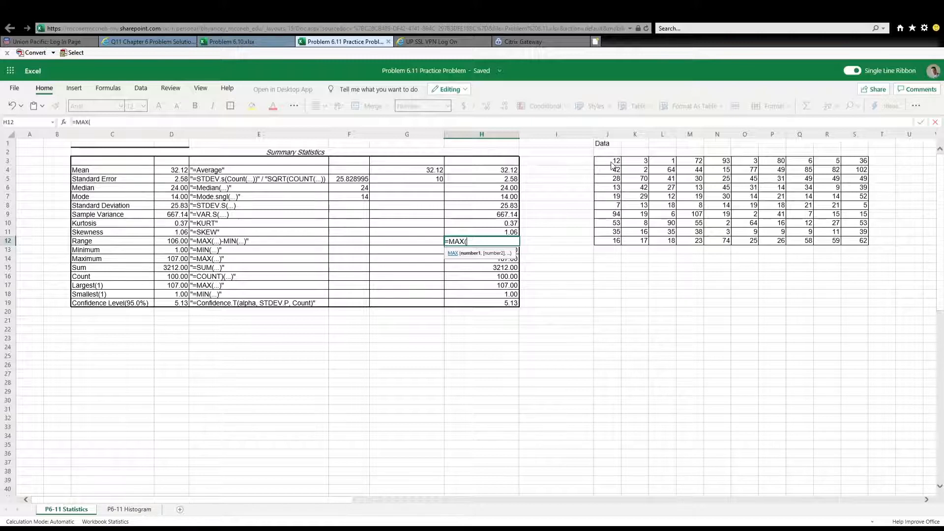
{"action": "left_click_drag", "start_coordinate": [613, 165], "coordinate": [860, 243]}
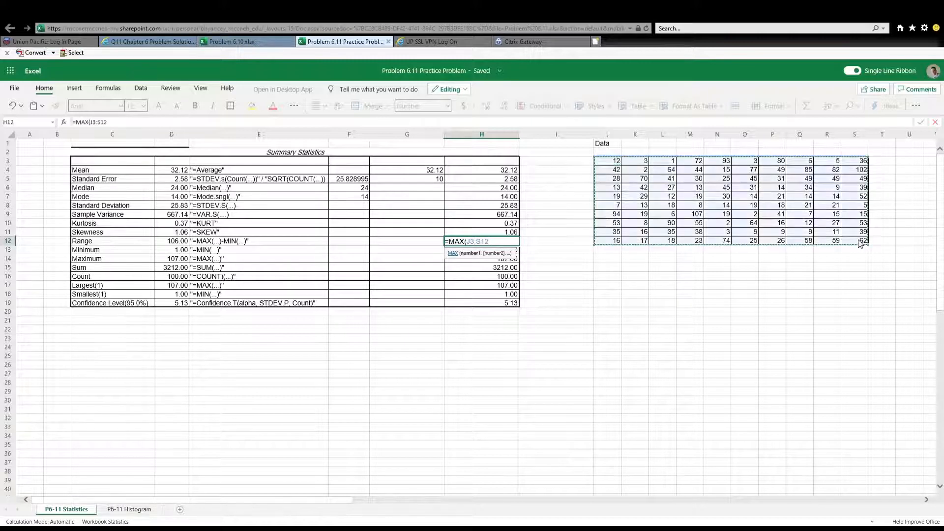
{"action": "type", "text": ")"}
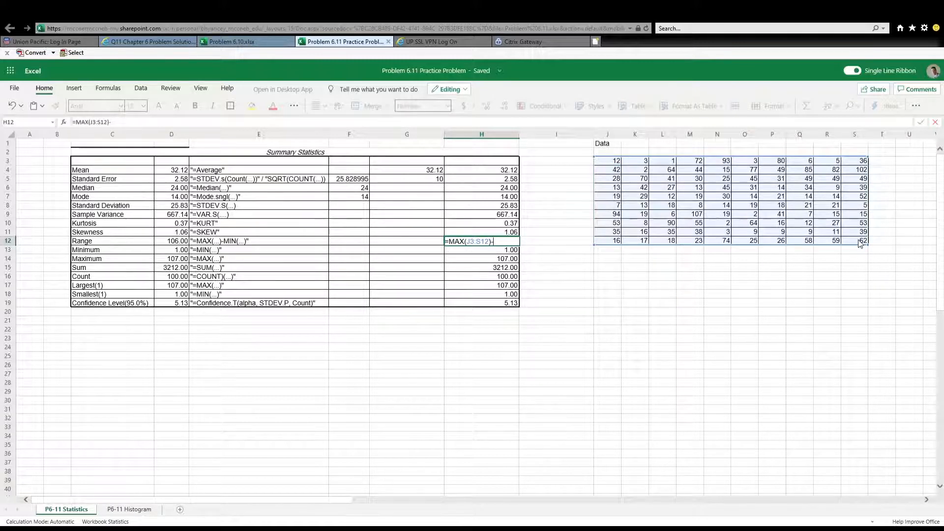
{"action": "type", "text": "-MIN"}
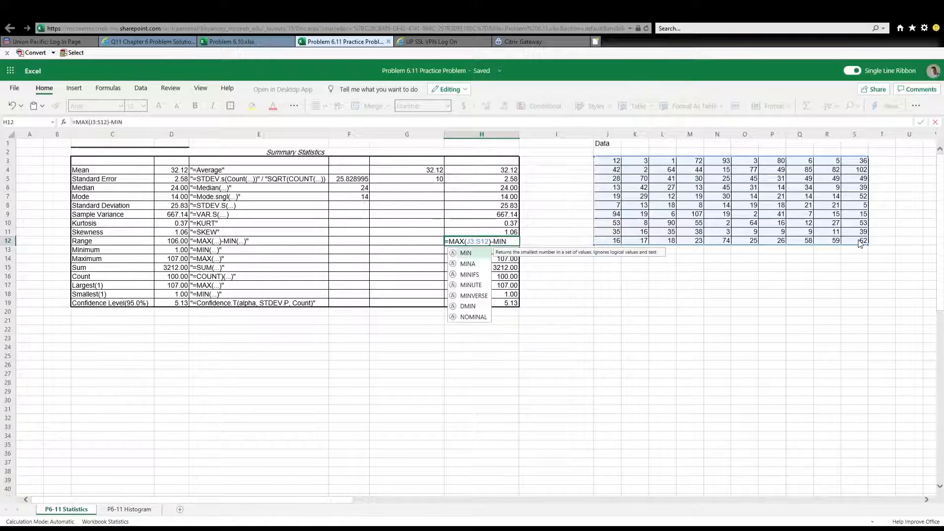
{"action": "type", "text": "("}
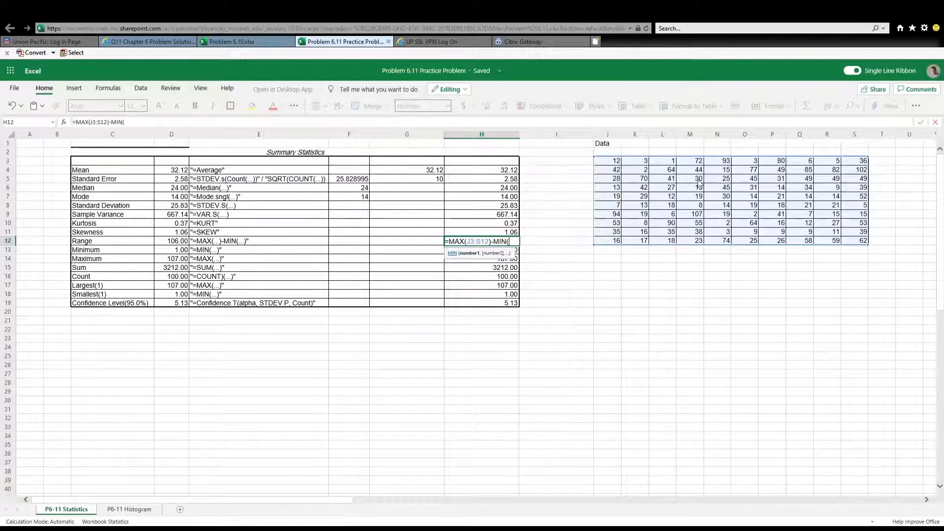
{"action": "left_click", "coordinate": [611, 164]}
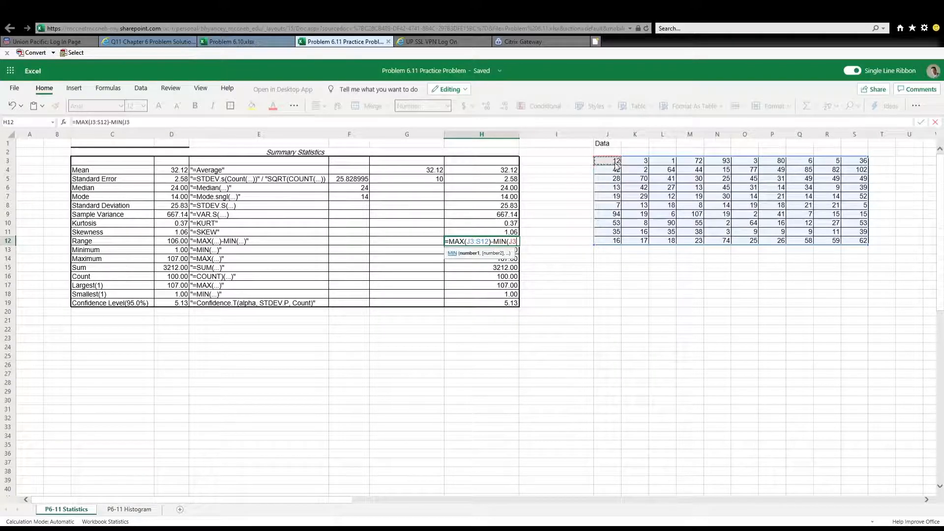
{"action": "left_click", "coordinate": [858, 241], "text": "shift"}
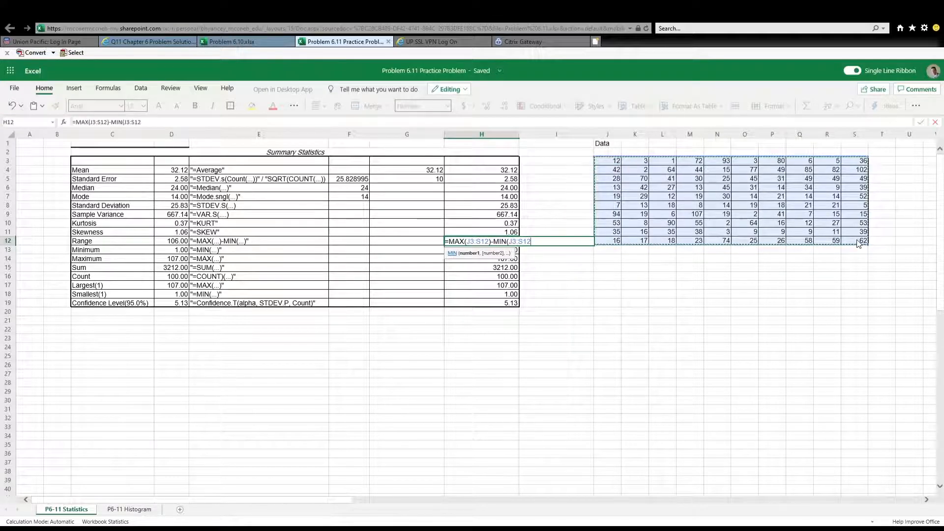
{"action": "type", "text": ")"}
{"action": "key", "text": "ctrl+Return"}
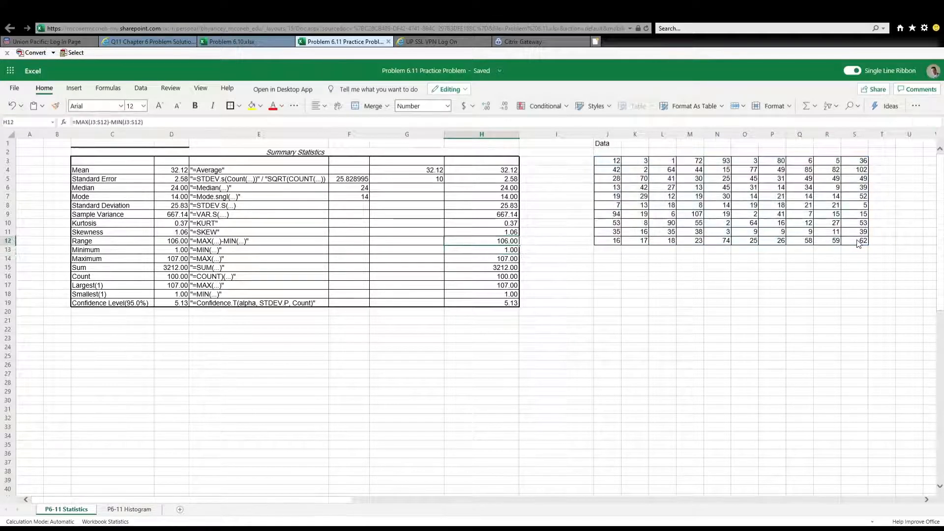
Calculate the Minimum in H13 using the MIN function over J3:S12
{"action": "key", "text": "Down"}
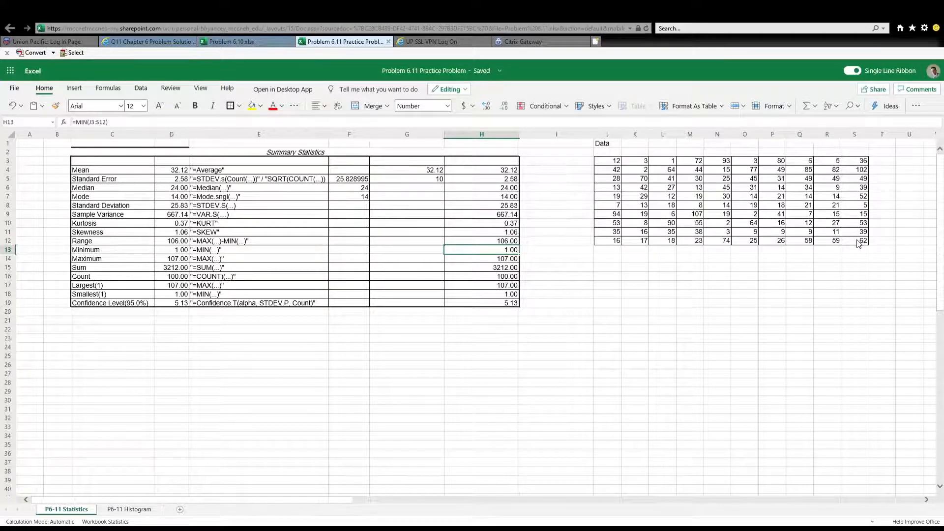
{"action": "type", "text": "=MIN"}
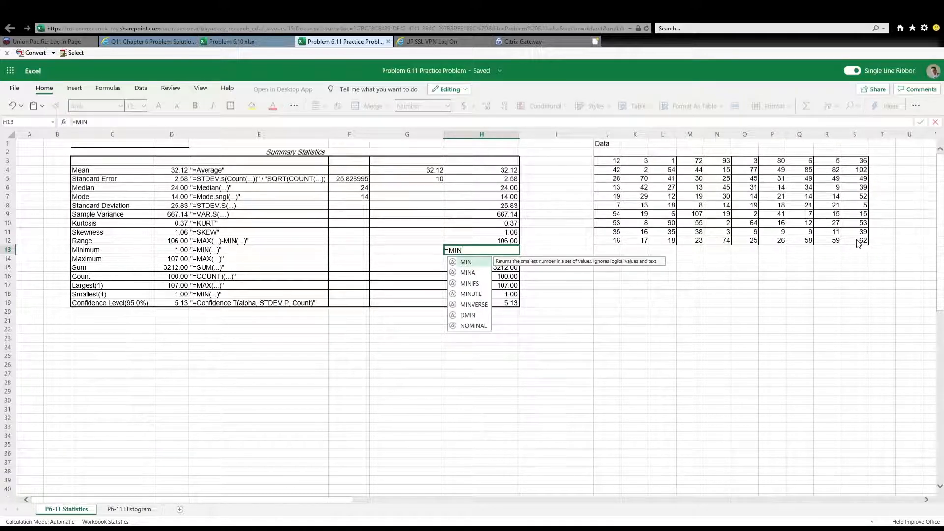
{"action": "type", "text": "("}
{"action": "left_click_drag", "start_coordinate": [627, 162], "coordinate": [857, 245]}
{"action": "key", "text": "Return"}
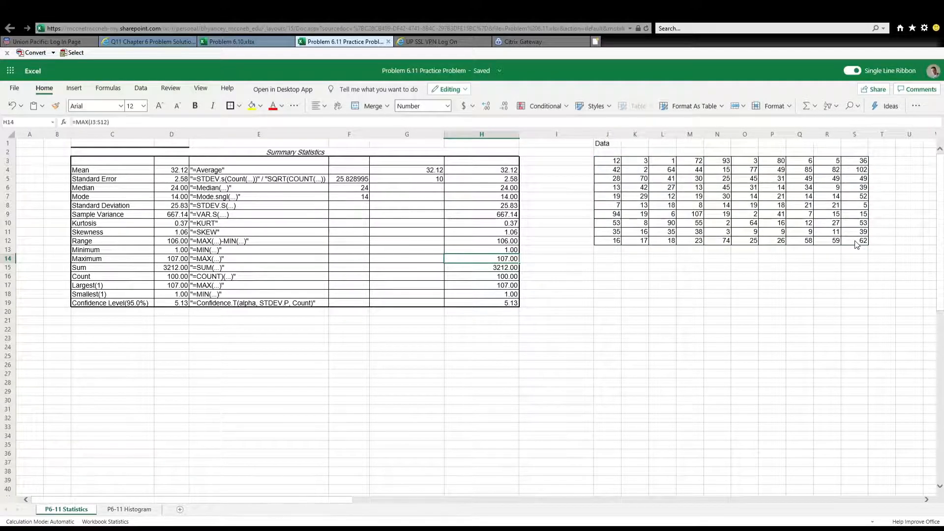
Calculate the Maximum in H14 using the MAX function over J3:S12
{"action": "type", "text": "=MAX("}
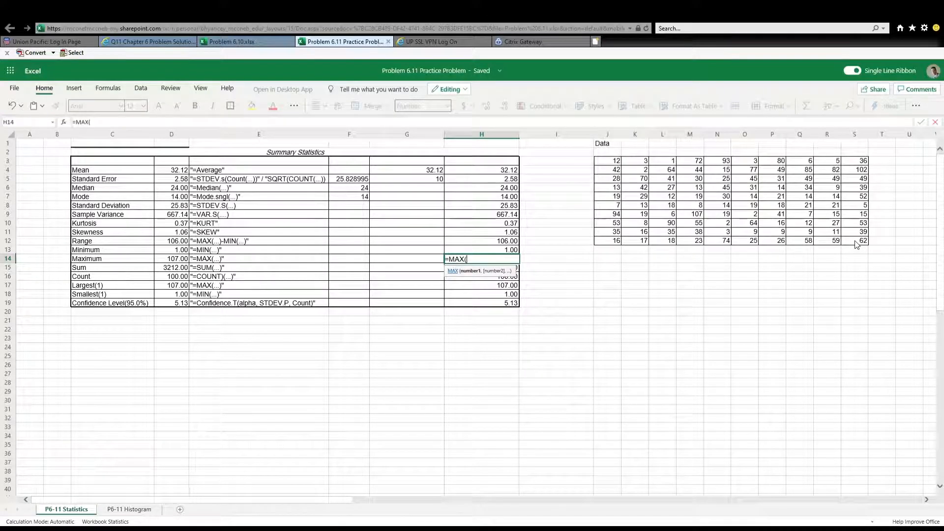
{"action": "left_click", "coordinate": [616, 162]}
{"action": "left_click", "coordinate": [857, 243]}
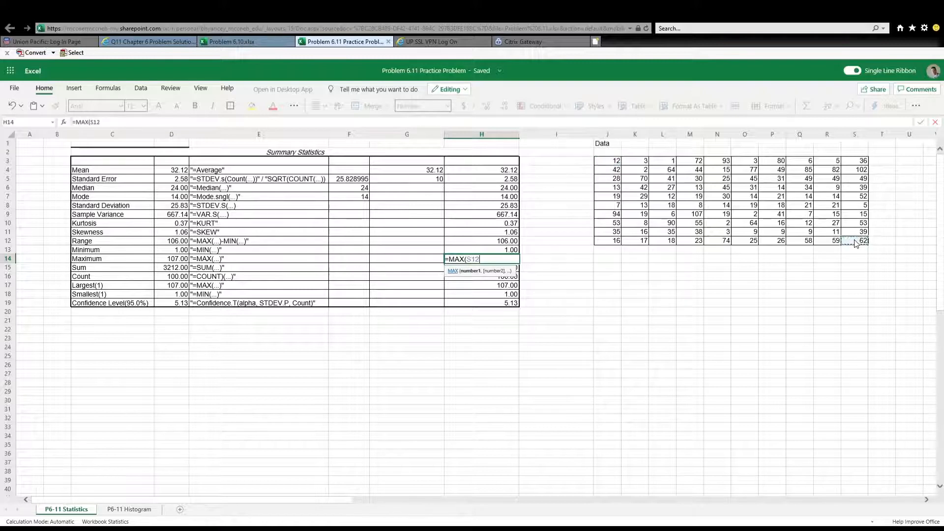
{"action": "left_click", "coordinate": [617, 163]}
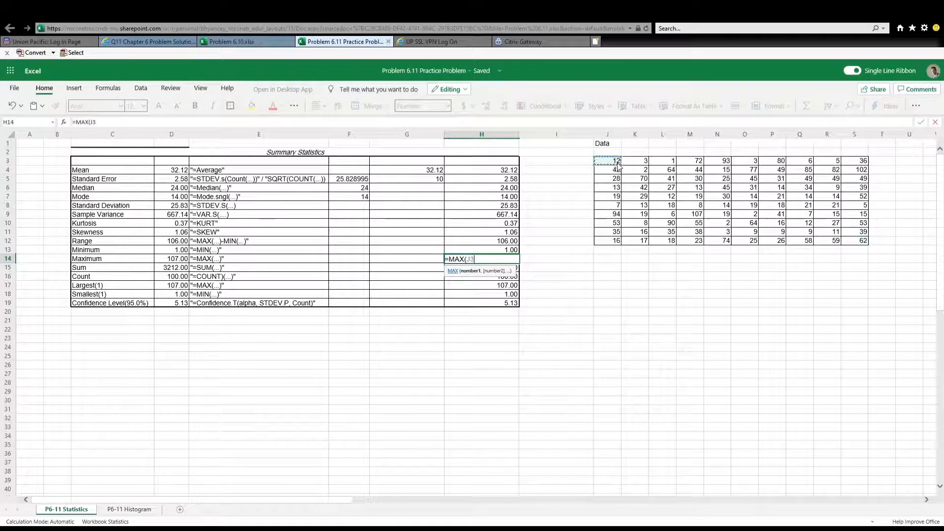
{"action": "left_click", "coordinate": [860, 243], "text": "shift"}
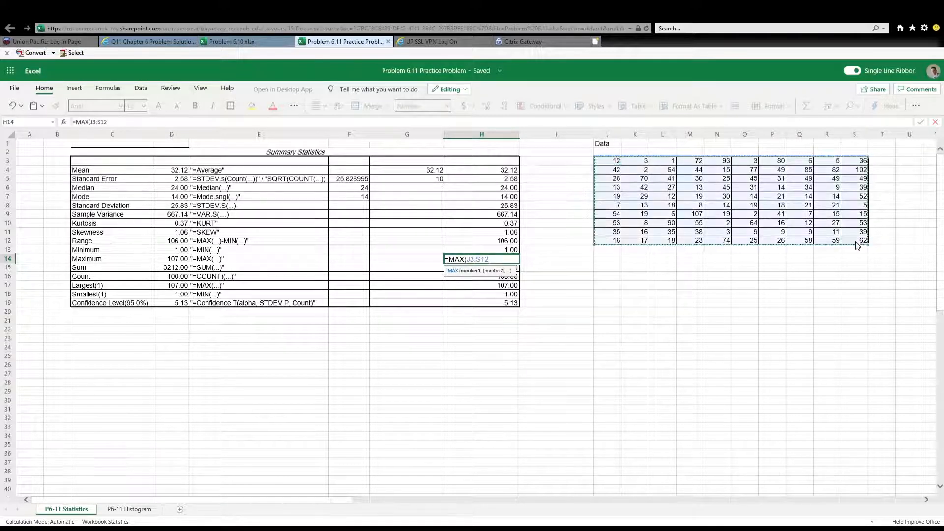
{"action": "key", "text": "Return"}
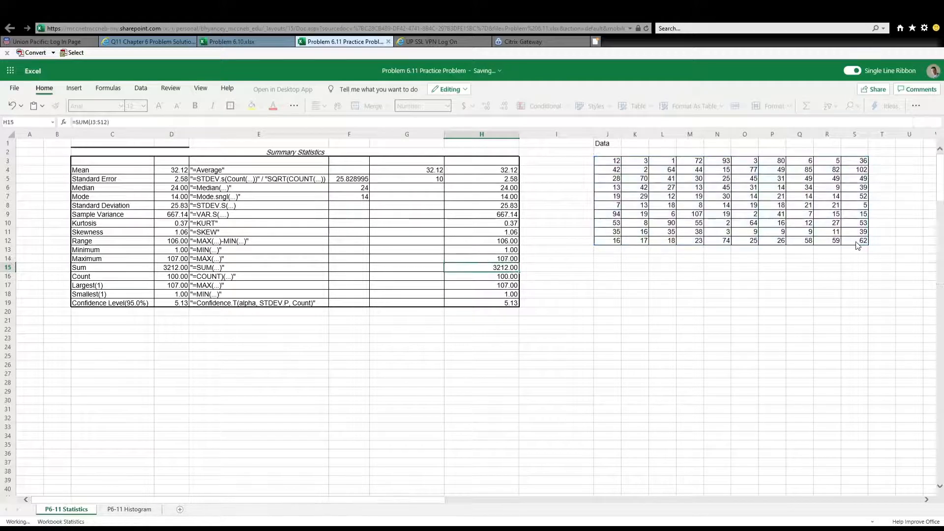
Total the data set in the Sum row's H15 with the formula =SUM(J3:S12)
{"action": "type", "text": "=SUM("}
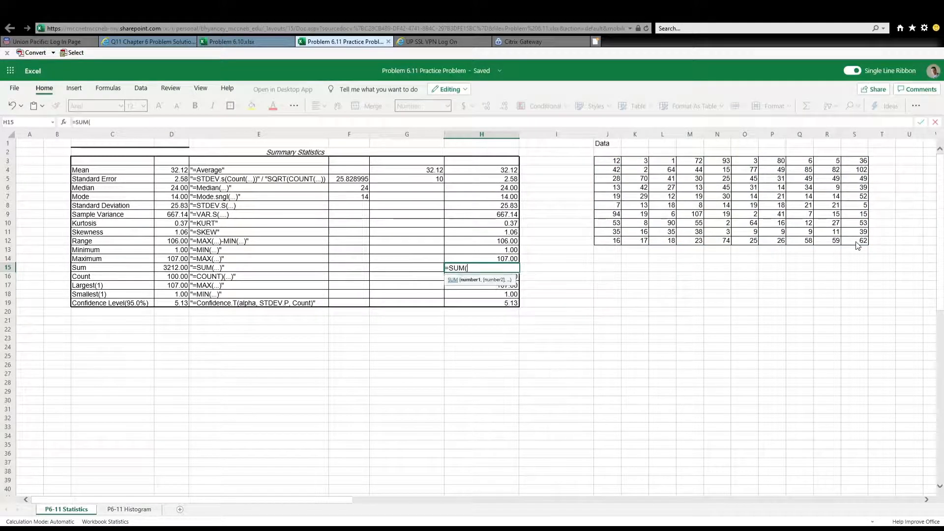
{"action": "left_click", "coordinate": [617, 162]}
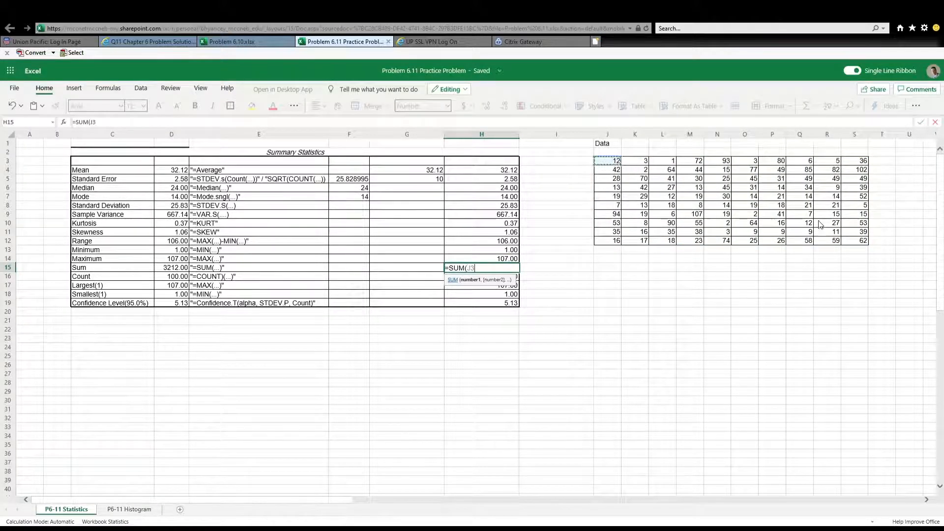
{"action": "left_click", "coordinate": [866, 245], "text": "shift"}
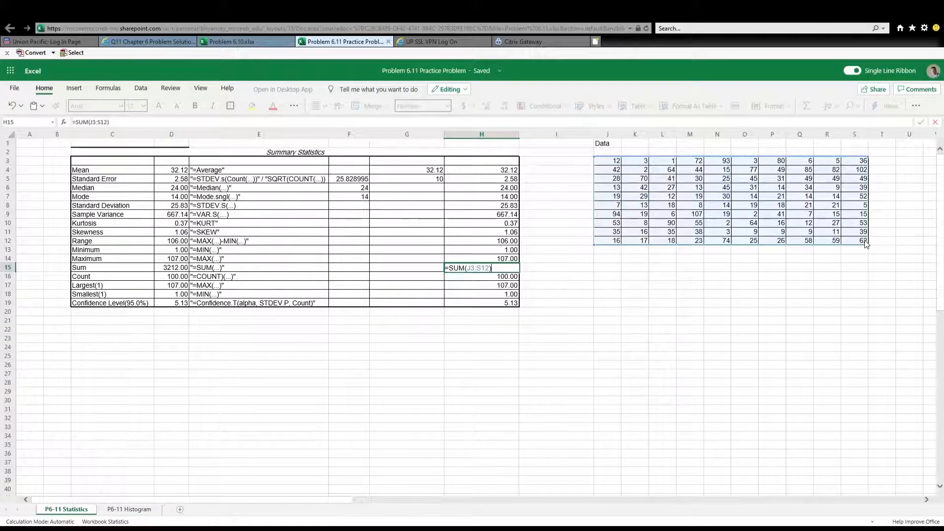
{"action": "key", "text": "Return"}
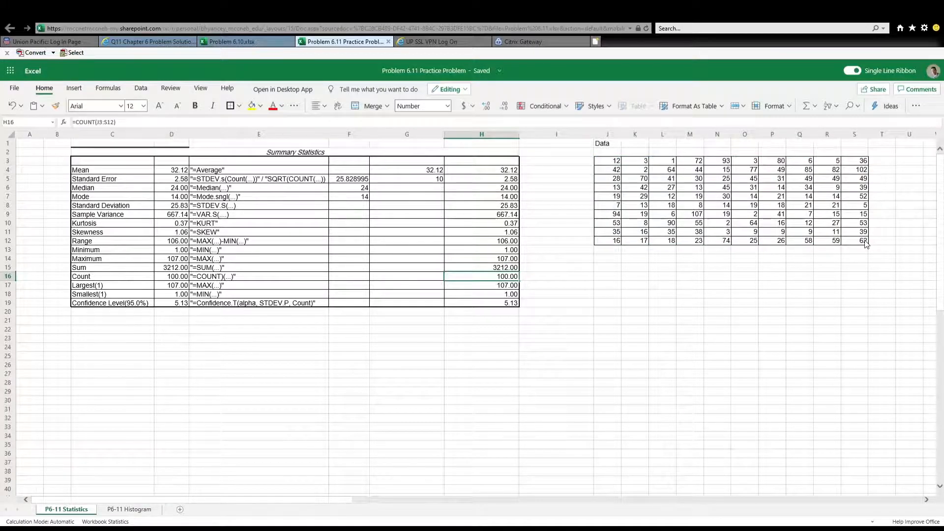
Calculate the Count in H16 with the formula =COUNT(J3:S12)
{"action": "type", "text": "=COUNT"}
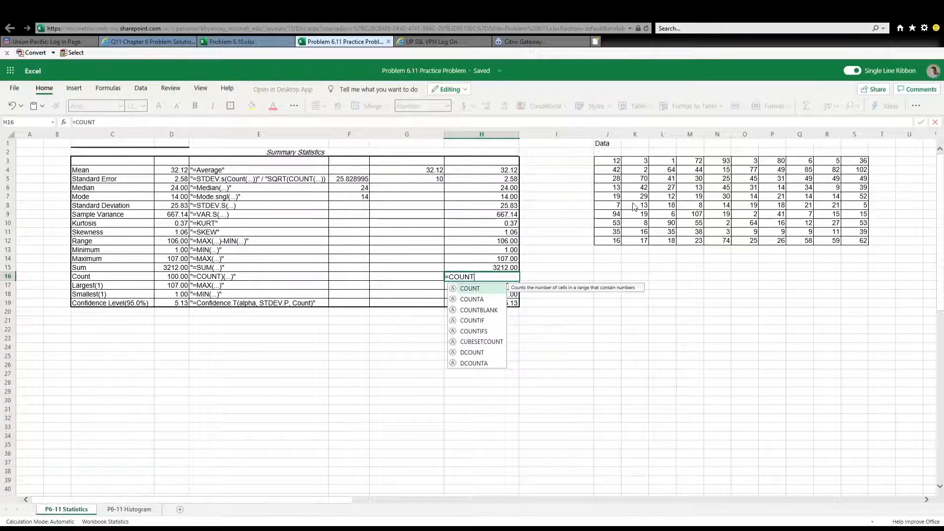
{"action": "type", "text": "("}
{"action": "left_click", "coordinate": [615, 162]}
{"action": "left_click_drag", "start_coordinate": [616, 162], "coordinate": [866, 242]}
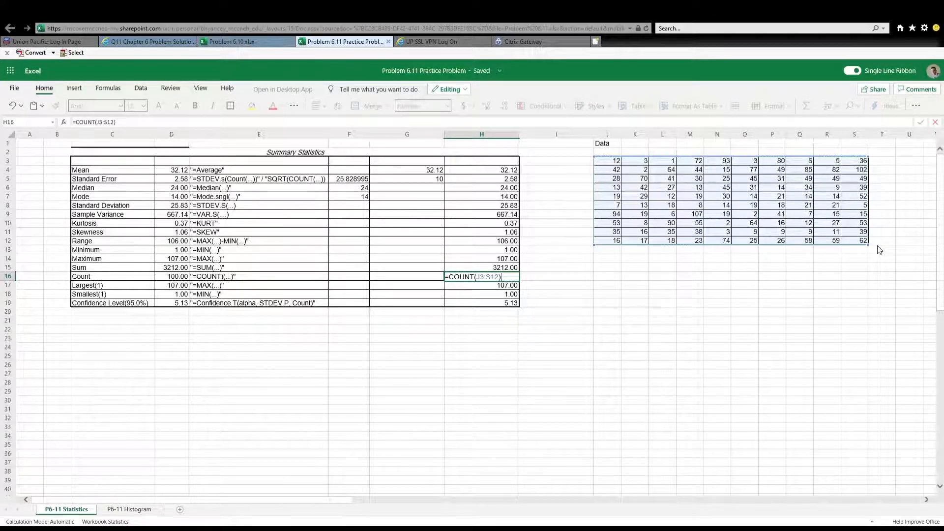
{"action": "key", "text": "Return"}
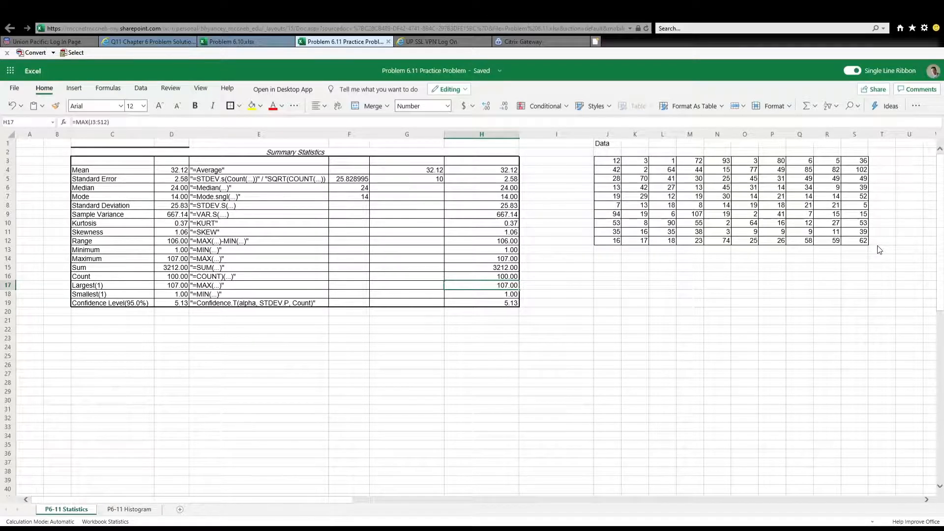
Calculate the Largest(1) value in H17 with the formula =MAX(J3:S12)
{"action": "type", "text": "=MA"}
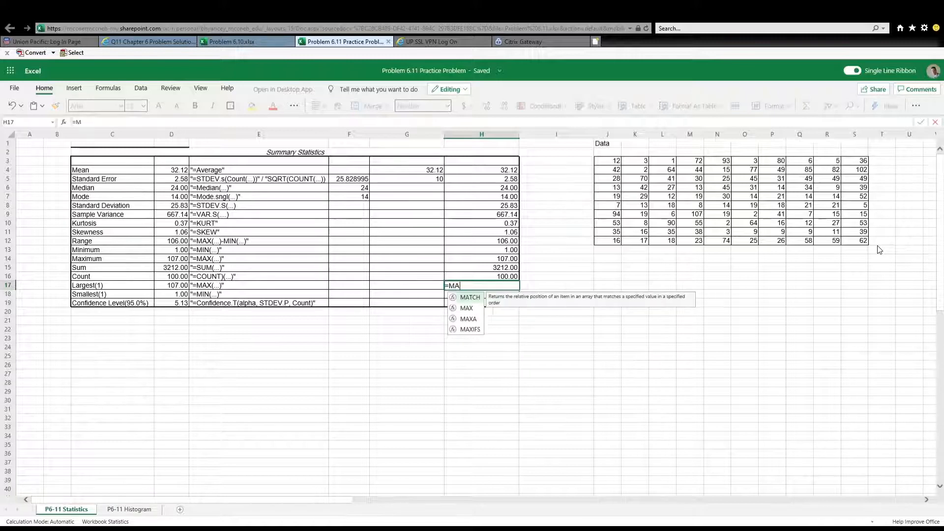
{"action": "type", "text": "X("}
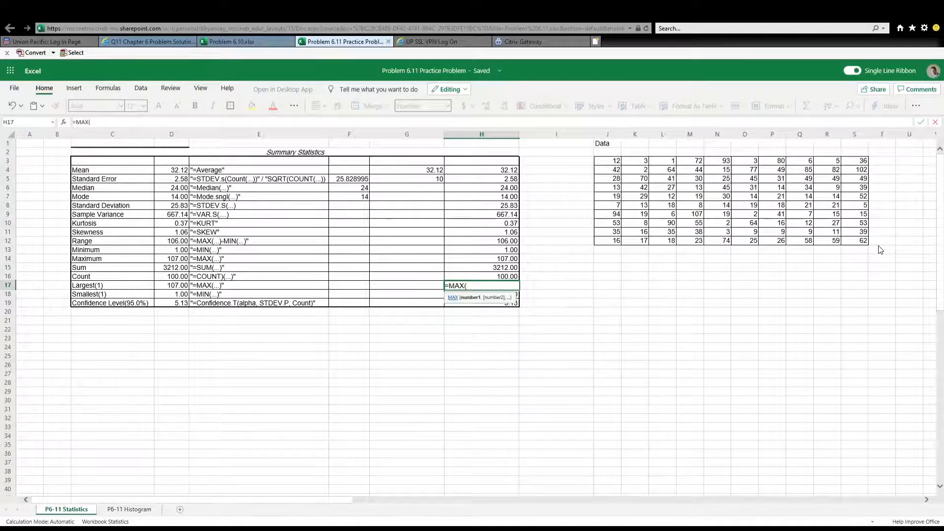
{"action": "left_click", "coordinate": [610, 163]}
{"action": "left_click_drag", "start_coordinate": [610, 164], "coordinate": [856, 244]}
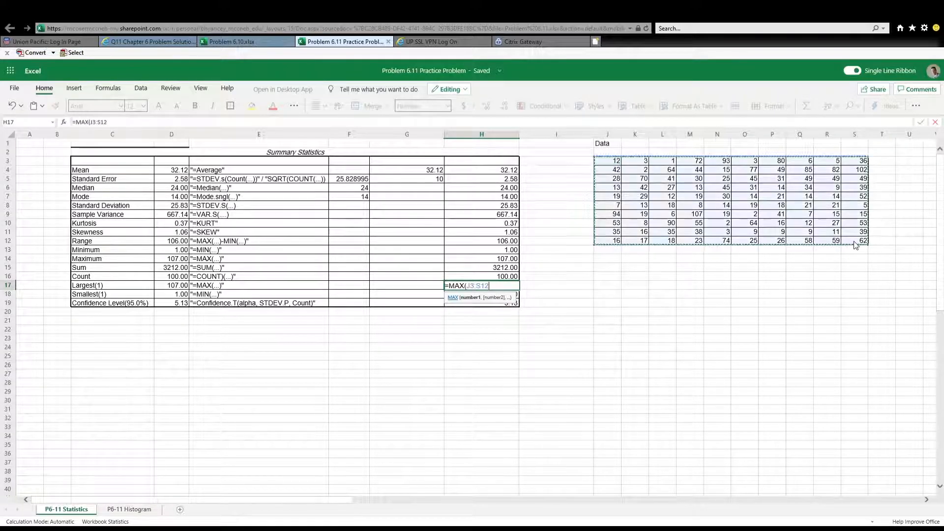
{"action": "type", "text": ")"}
{"action": "key", "text": "Return"}
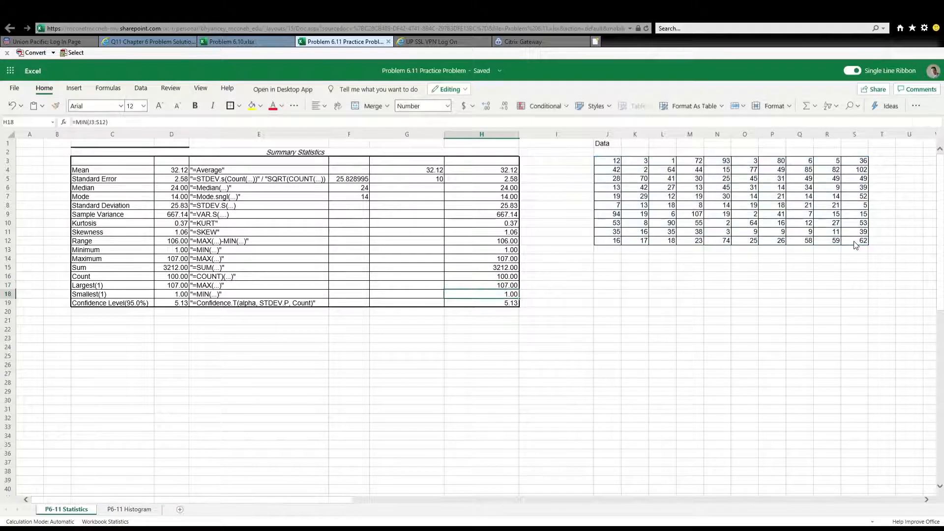
Calculate the Smallest(1) value in H18 using the MIN function over J3:S12
{"action": "type", "text": "="}
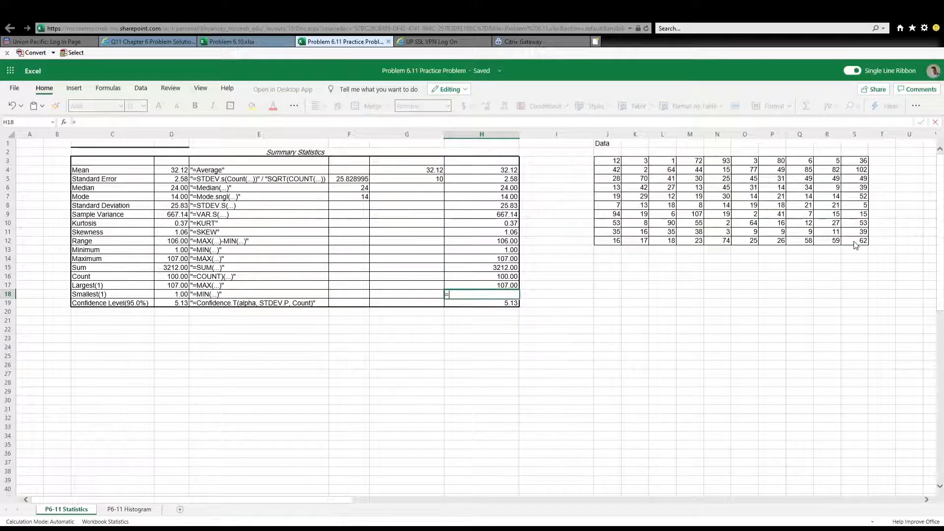
{"action": "type", "text": "MIN("}
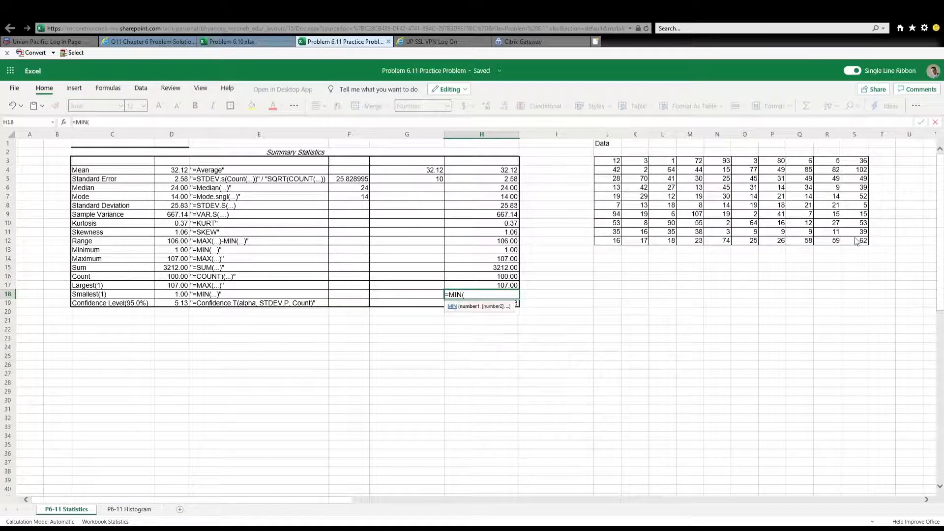
{"action": "left_click", "coordinate": [614, 165]}
{"action": "left_click_drag", "start_coordinate": [614, 165], "coordinate": [854, 241]}
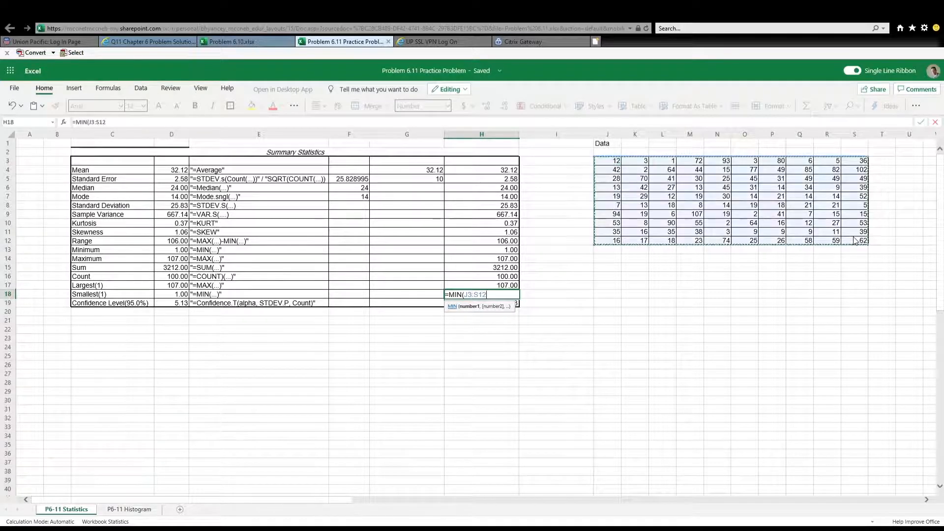
{"action": "key", "text": "Return"}
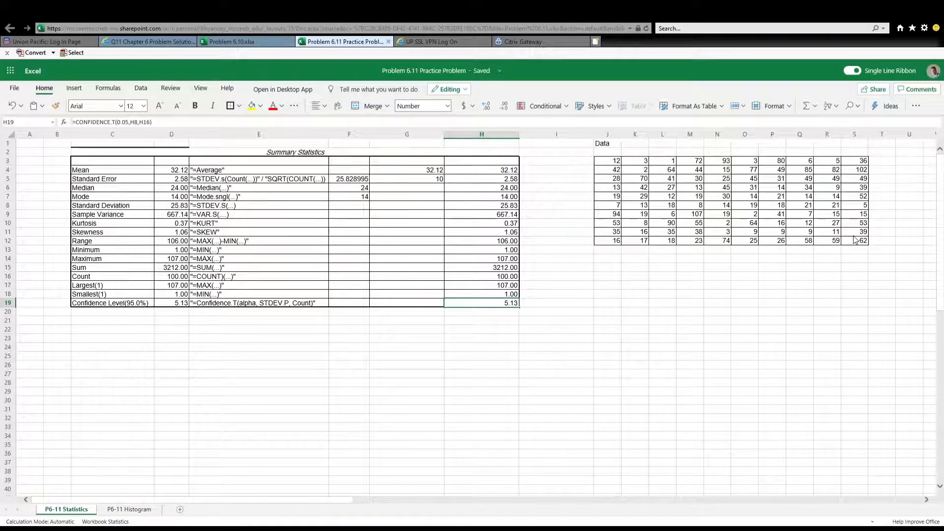
Examine the Confidence Level(95.0%) row's reference value in D19 and the existing formula in H19
{"action": "key", "text": "Left"}
{"action": "key", "text": "Left"}
{"action": "key", "text": "Left"}
{"action": "key", "text": "Left"}
{"action": "key", "text": "Left"}
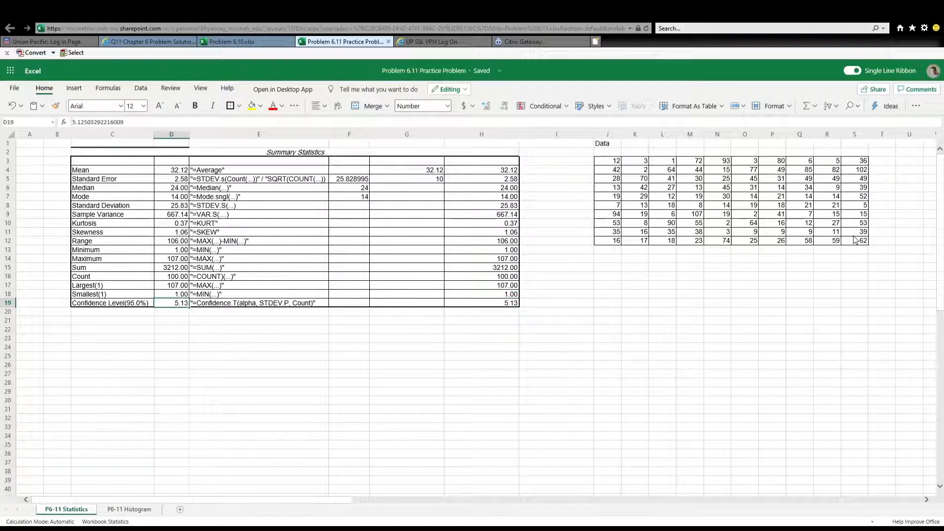
{"action": "key", "text": "Right"}
{"action": "key", "text": "Right"}
{"action": "key", "text": "Right"}
{"action": "key", "text": "Right"}
{"action": "key", "text": "Right"}
{"action": "key", "text": "Right"}
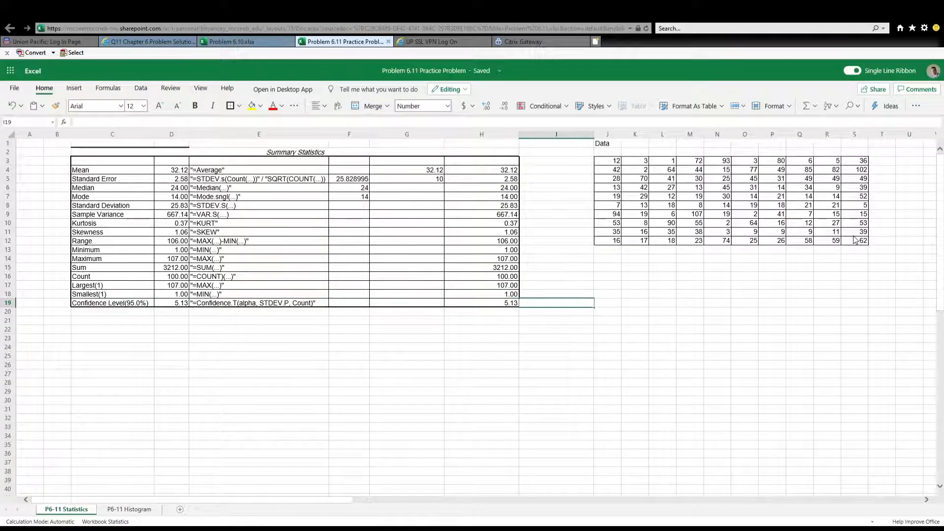
{"action": "key", "text": "Left"}
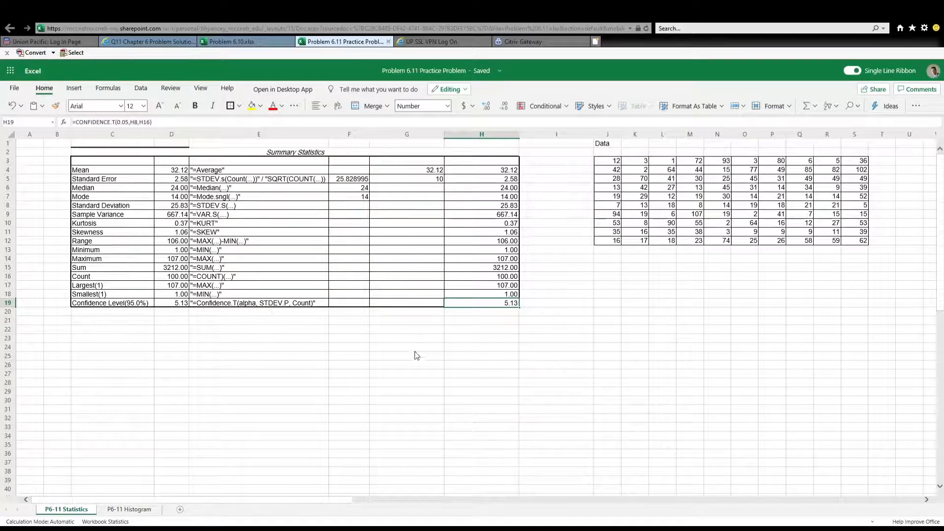
Enter the quoted text note "1-.95=ALPHA" in G22 below the summary table
{"action": "left_click", "coordinate": [415, 330]}
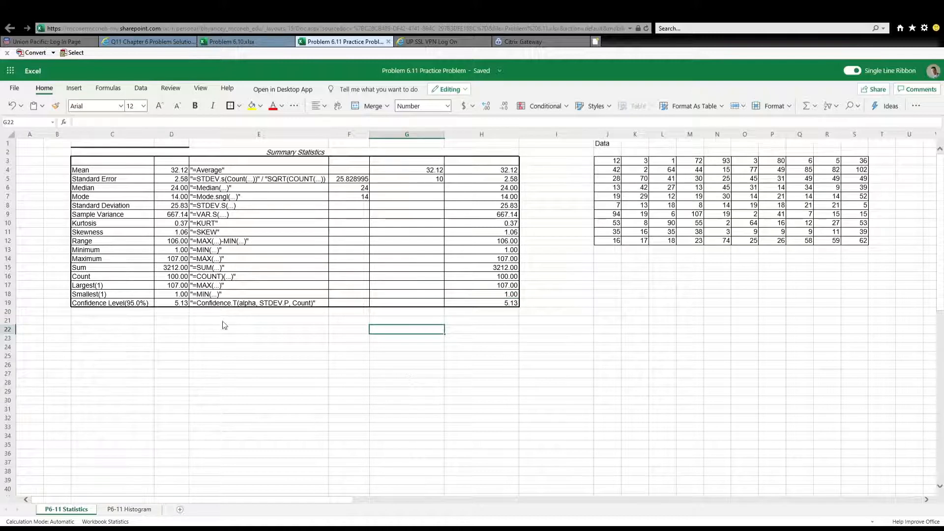
{"action": "type", "text": "1-"}
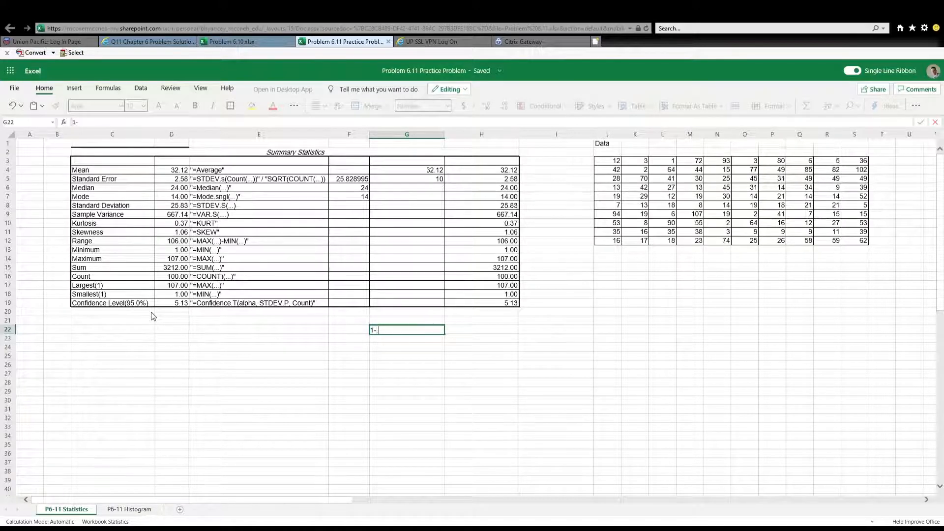
{"action": "type", "text": "5=ALPHA"}
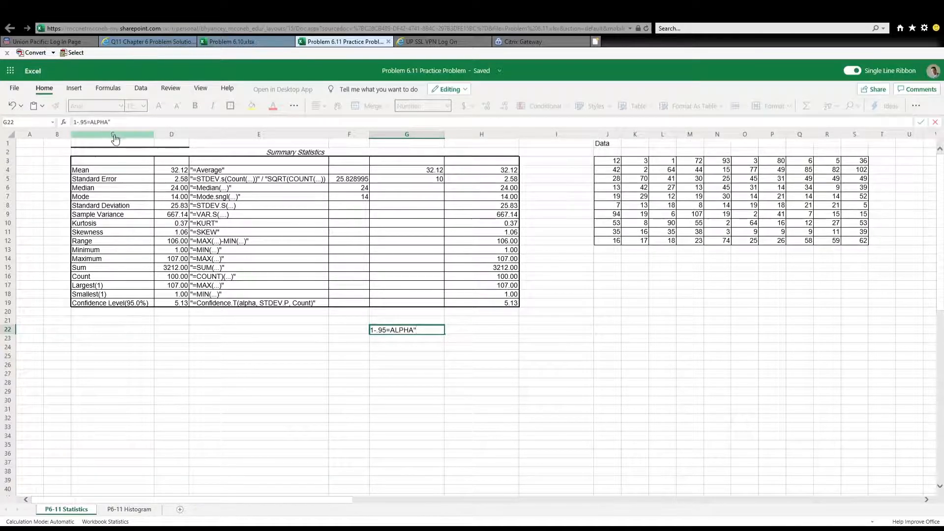
Calculate alpha in H22, beside the ALPHA note, with the formula =1-0.95
{"action": "left_click", "coordinate": [476, 330]}
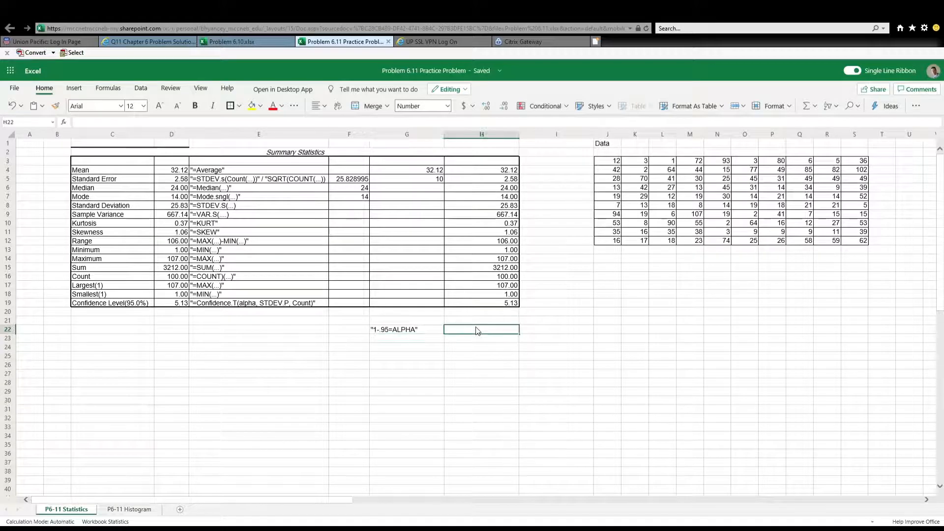
{"action": "type", "text": "=1-.95"}
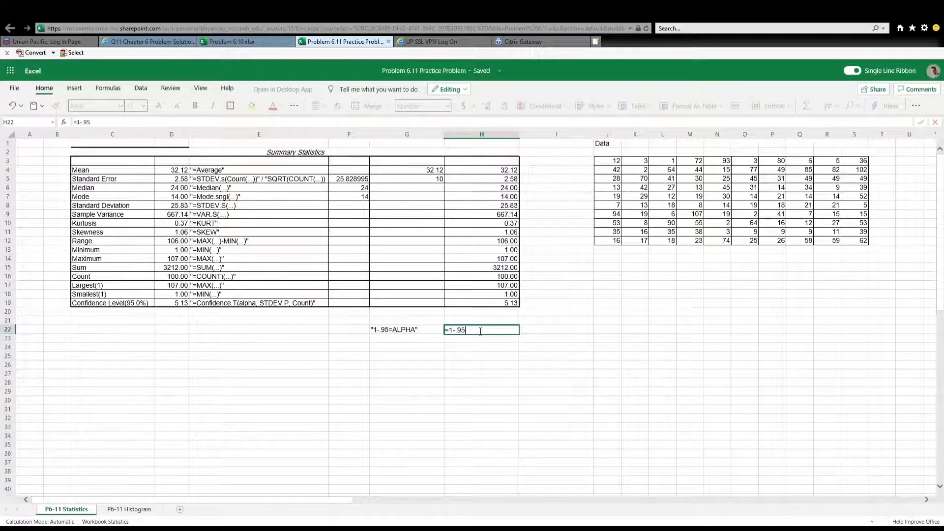
{"action": "key", "text": "Return"}
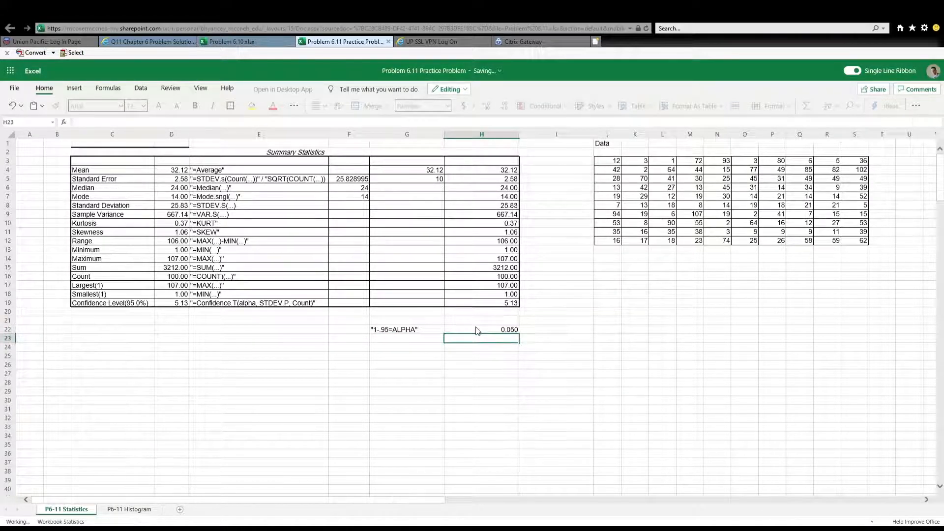
{"action": "left_click", "coordinate": [476, 330]}
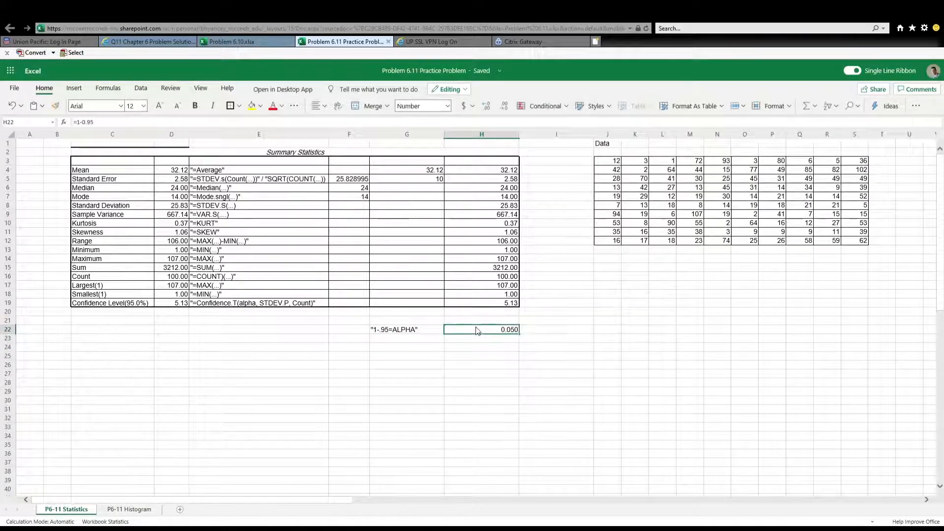
Correct the formula note in E19 to read "=Confidence.T(alpha, STDEV.S, Count)"
{"action": "left_click", "coordinate": [496, 304]}
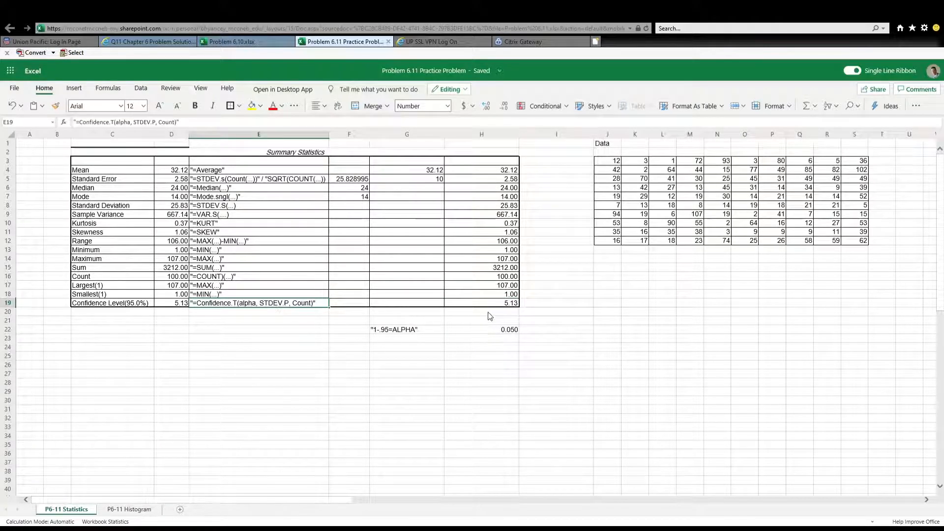
{"action": "left_click", "coordinate": [281, 304]}
{"action": "left_click", "coordinate": [158, 123]}
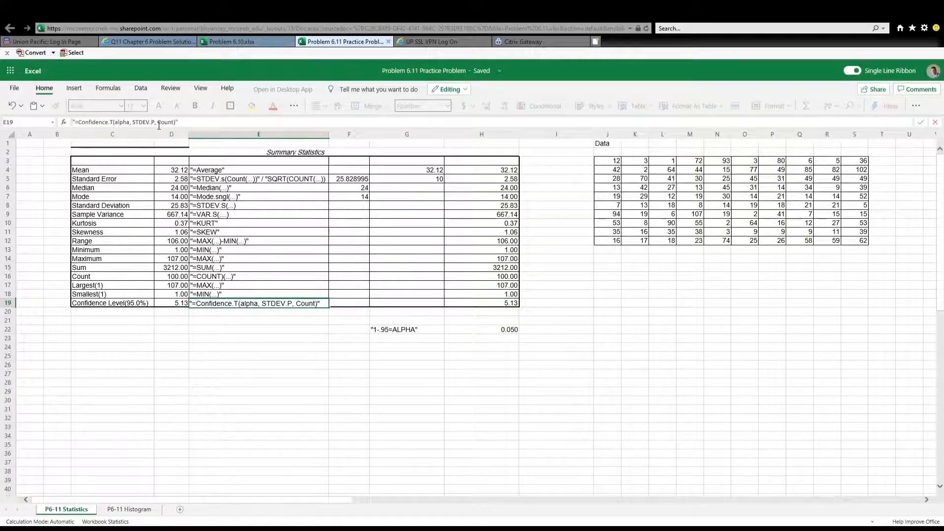
{"action": "key", "text": "BackSpace"}
{"action": "type", "text": "S"}
{"action": "key", "text": "Return"}
{"action": "left_click", "coordinate": [309, 304]}
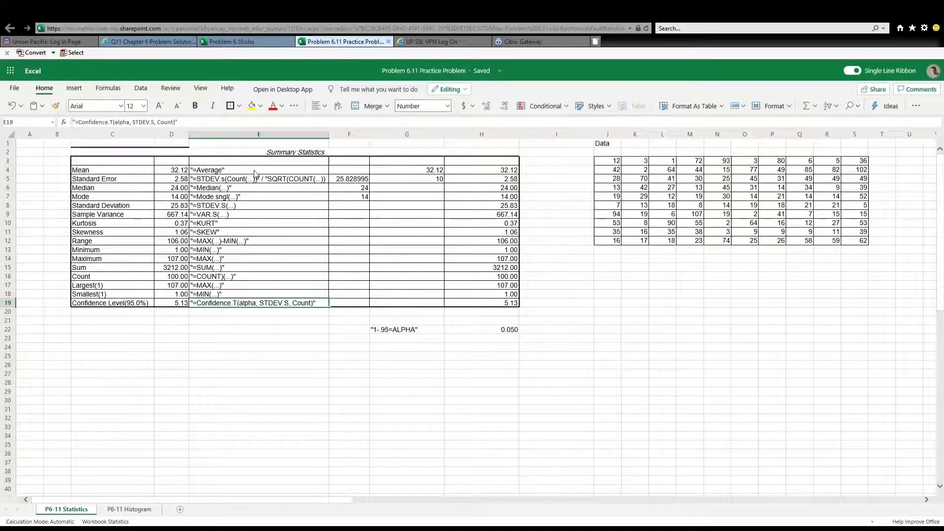
Calculate the Confidence Level(95.0%) in H19 with the formula =CONFIDENCE.T(H22,H8,H16)
{"action": "left_click", "coordinate": [489, 304]}
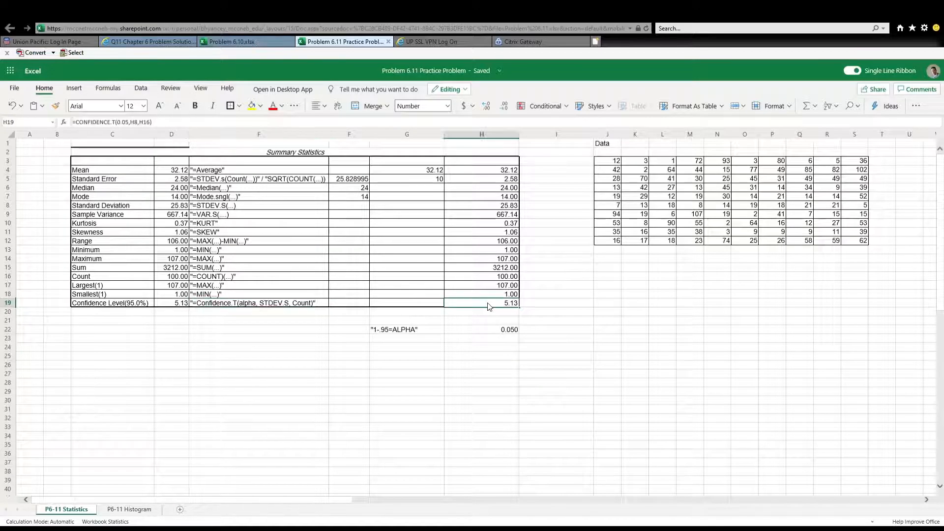
{"action": "type", "text": "=FON IDEN"}
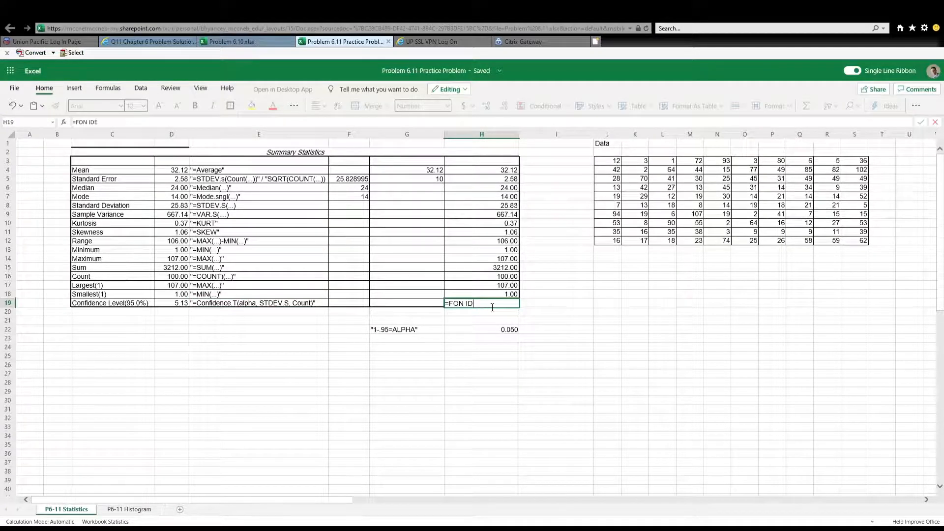
{"action": "key", "text": "BackSpace"}
{"action": "key", "text": "BackSpace"}
{"action": "key", "text": "BackSpace"}
{"action": "key", "text": "BackSpace"}
{"action": "key", "text": "BackSpace"}
{"action": "key", "text": "BackSpace"}
{"action": "key", "text": "BackSpace"}
{"action": "type", "text": "CONFIDENCE"}
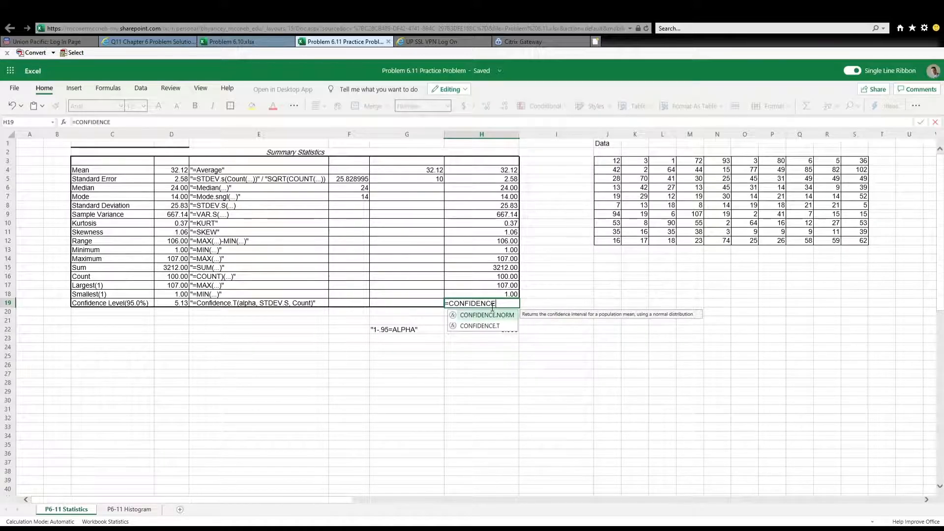
{"action": "type", "text": ".T"}
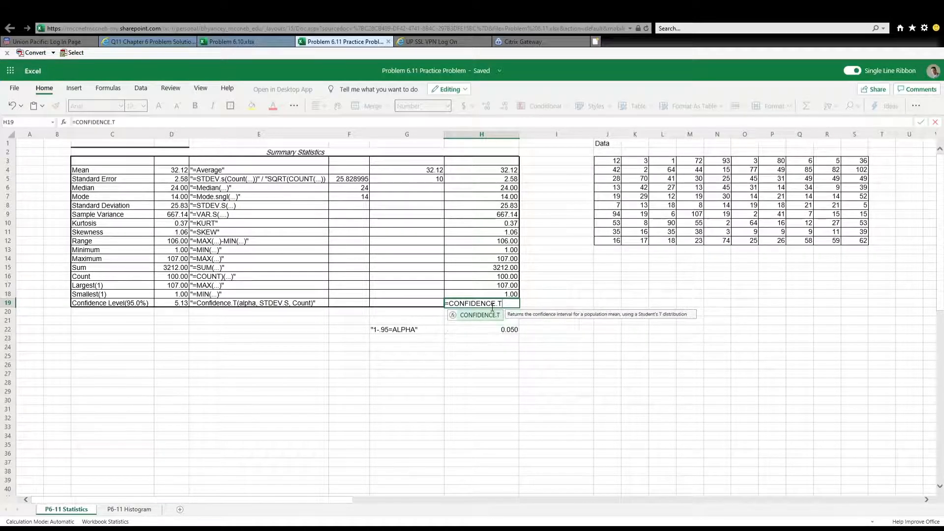
{"action": "type", "text": "("}
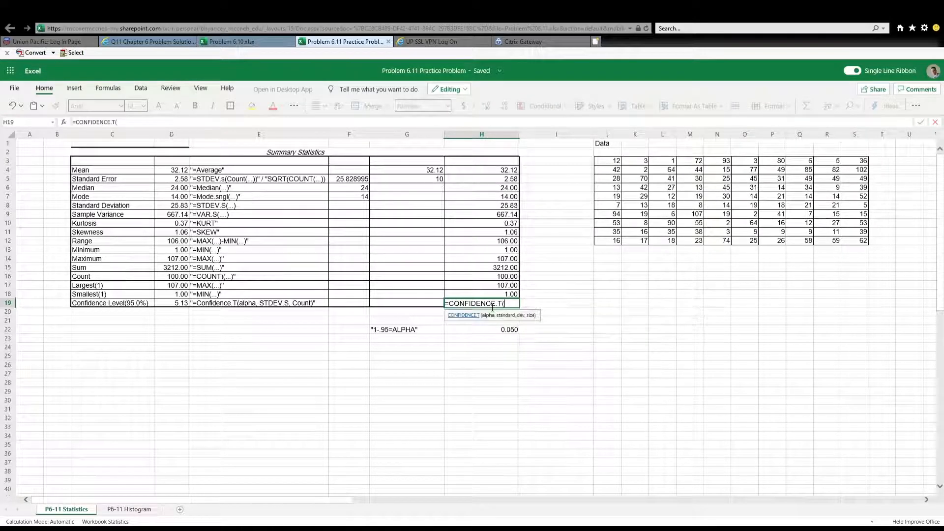
{"action": "left_click", "coordinate": [507, 334]}
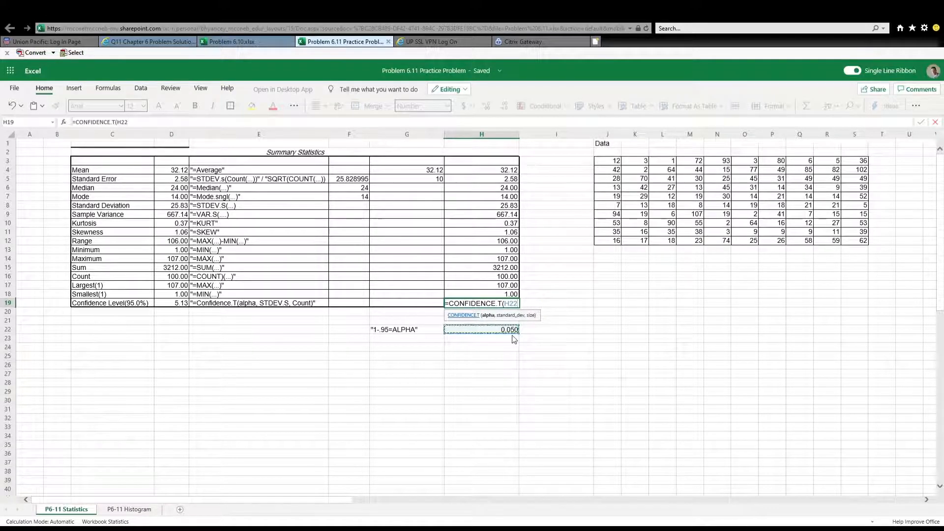
{"action": "type", "text": ","}
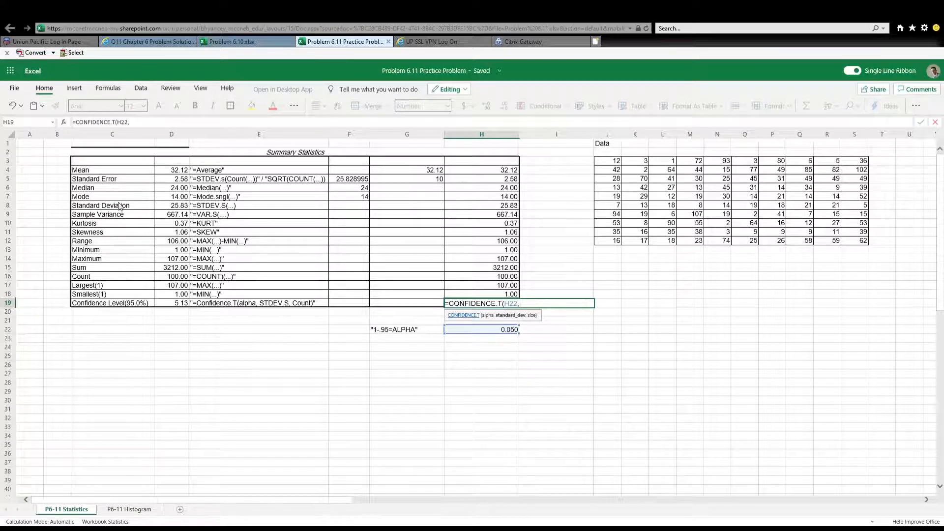
{"action": "left_click", "coordinate": [502, 207]}
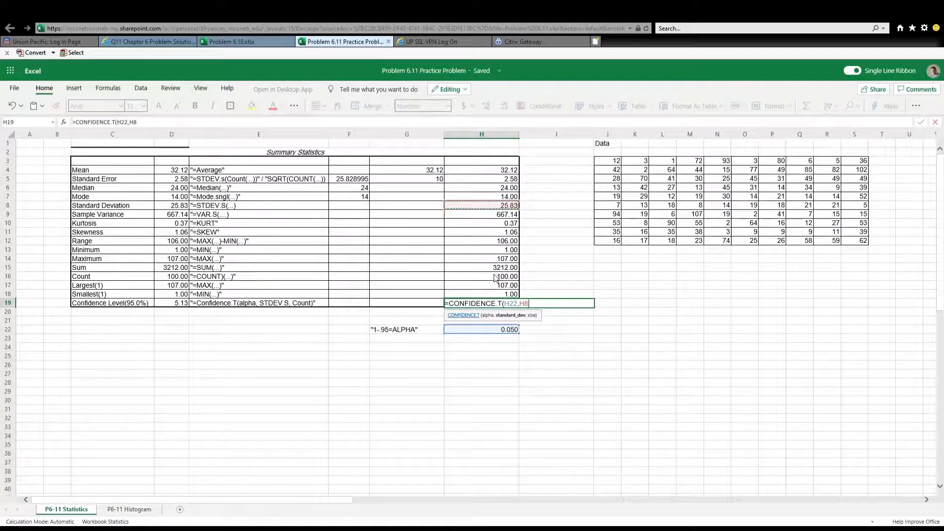
{"action": "type", "text": ","}
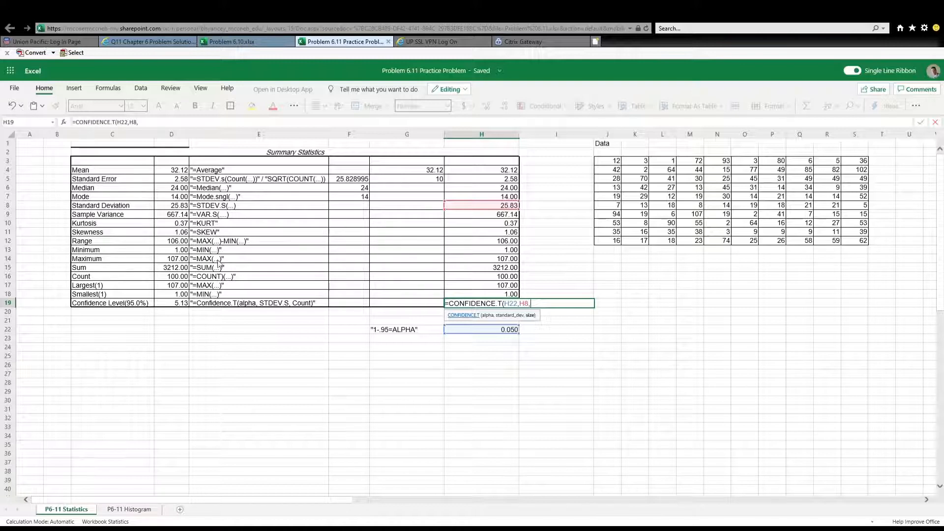
{"action": "left_click", "coordinate": [497, 278]}
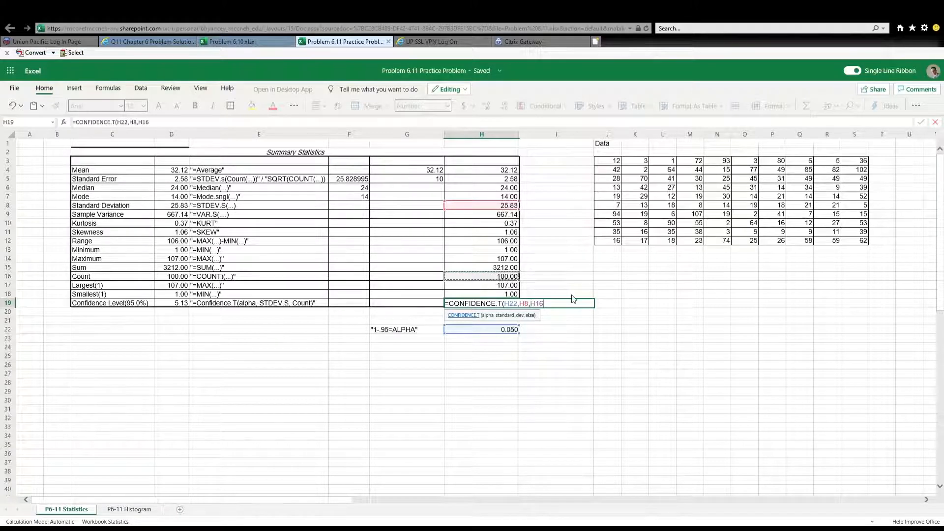
{"action": "type", "text": ")"}
{"action": "key", "text": "Return"}
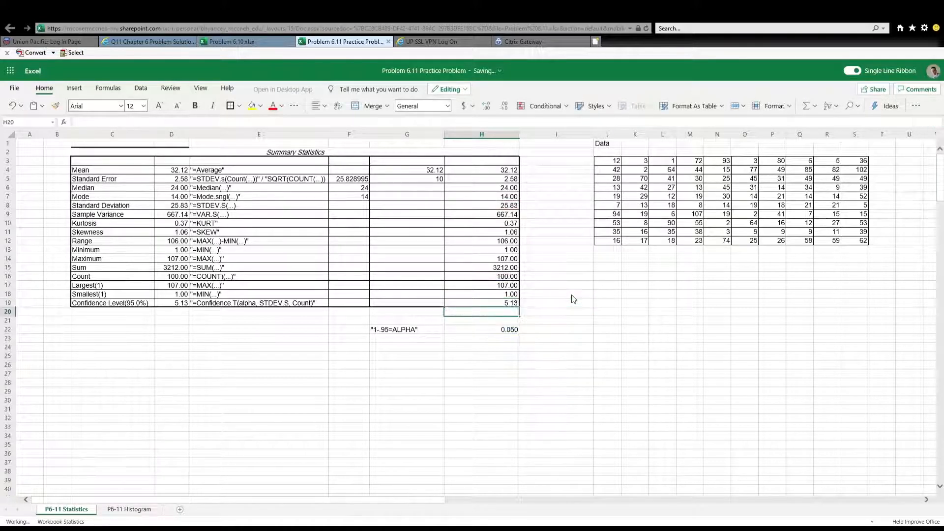